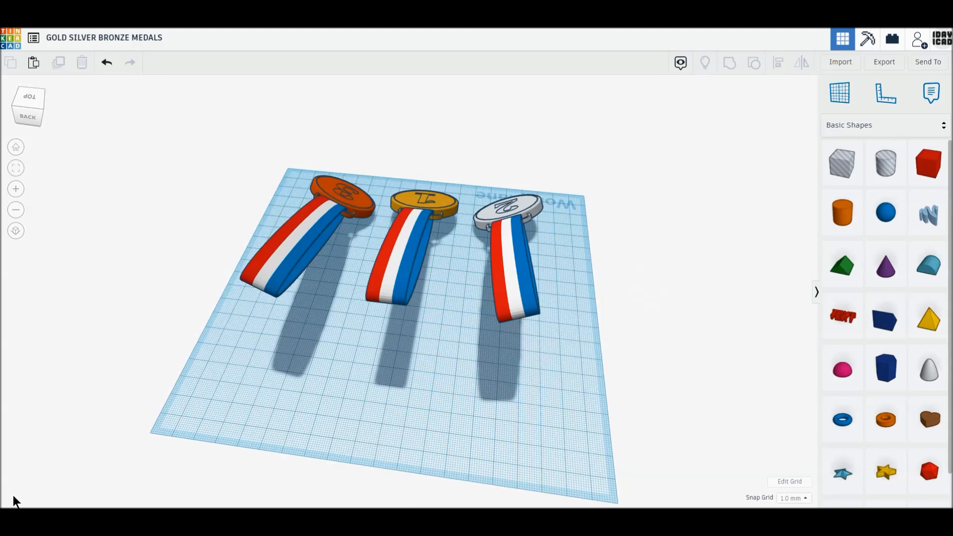
right_click_drag(48, 502, 672, 485)
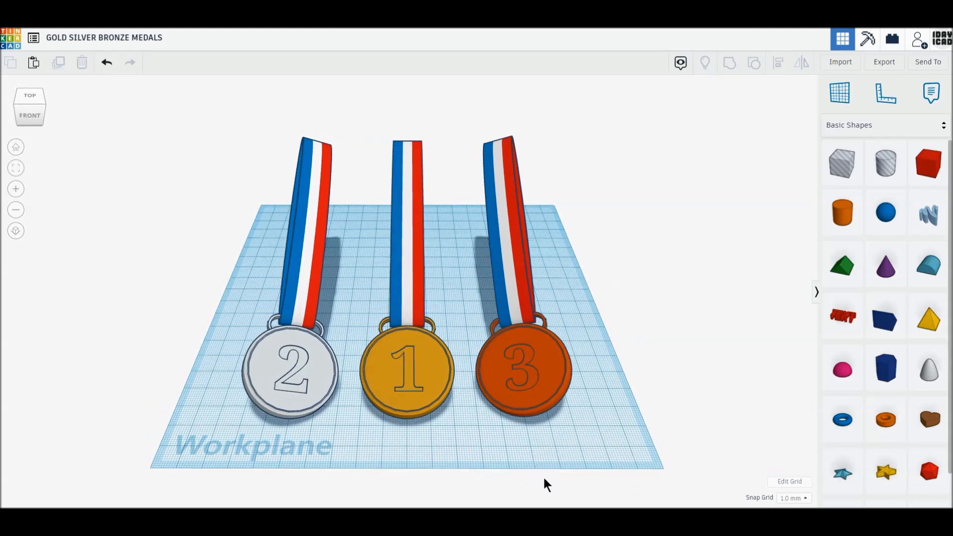
scroll(417, 471, "up", 2)
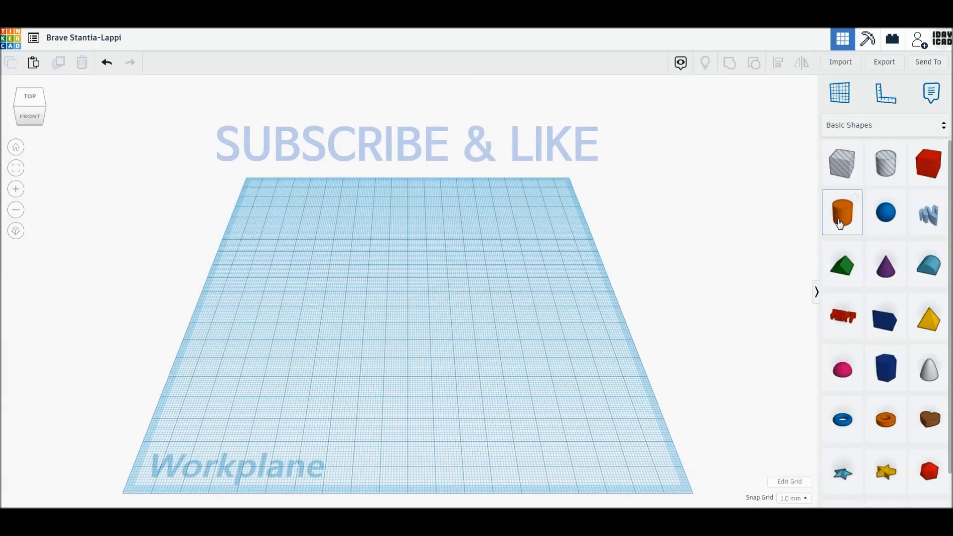
- Place a cylinder near the centre of the workplane and a torus beside it, using the orthographic view
left_click_drag(839, 223, 404, 322)
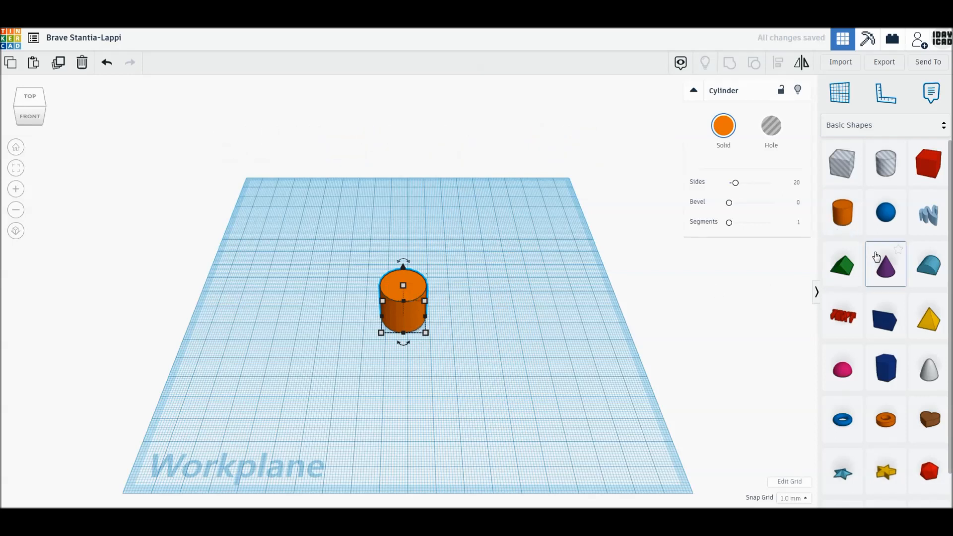
left_click_drag(850, 428, 497, 331)
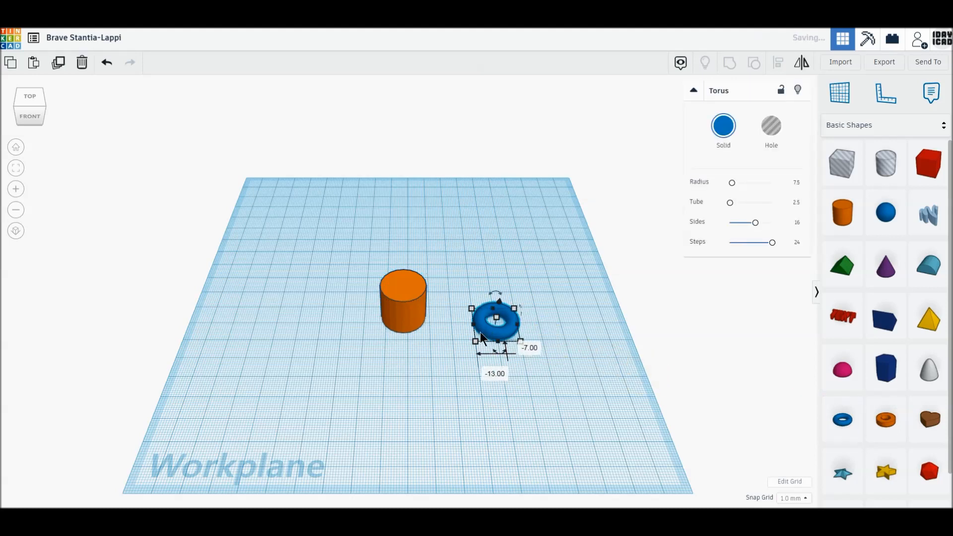
left_click(16, 231)
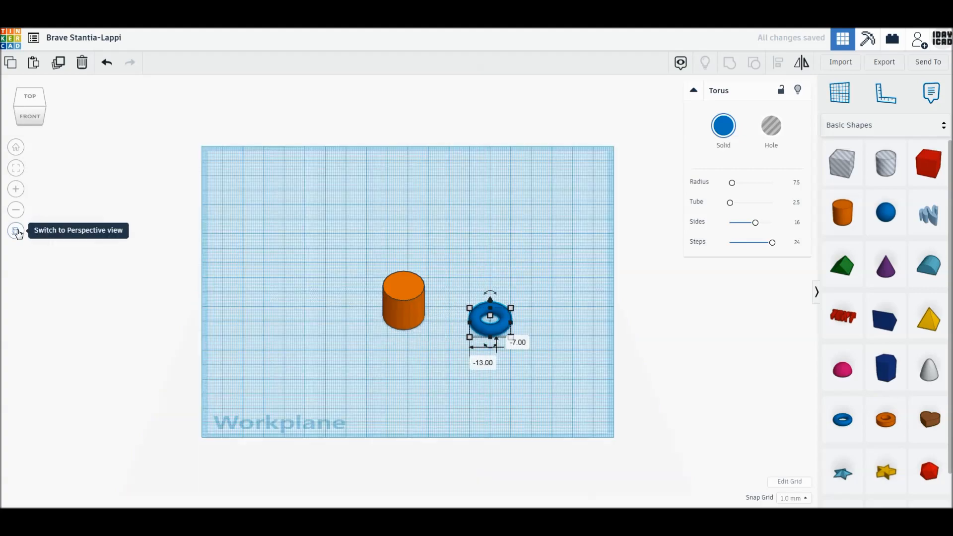
scroll(354, 342, "up", 5)
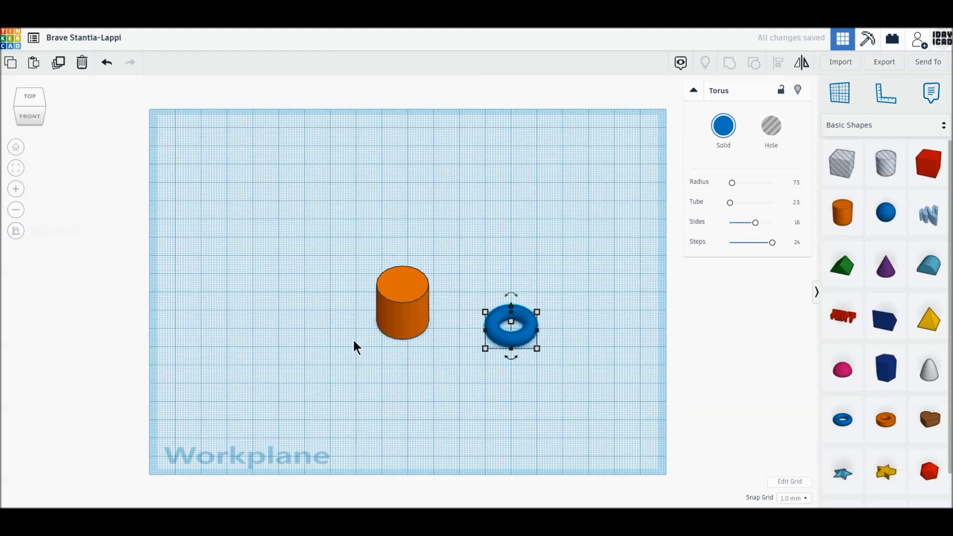
scroll(354, 342, "up", 5)
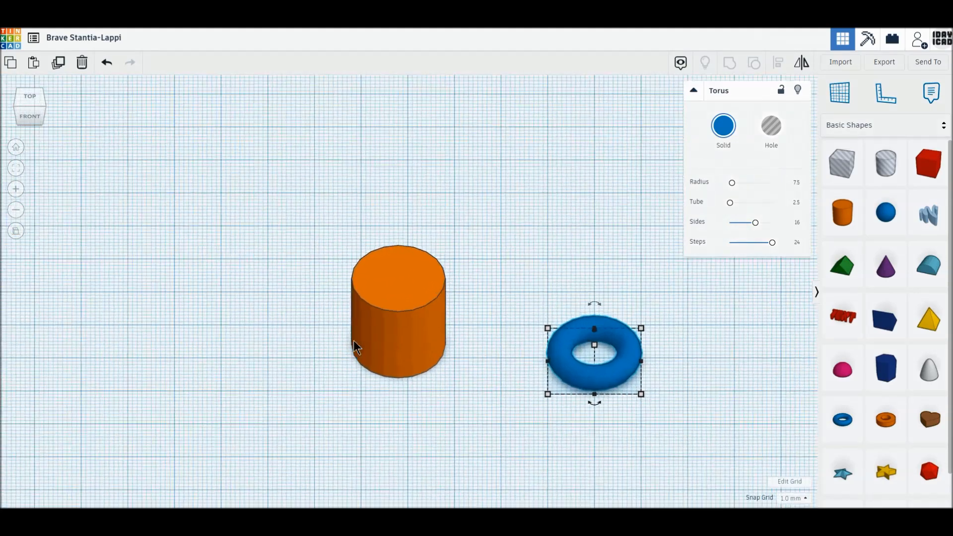
- Set the cylinder's width and length to 40 mm each
left_click(389, 350)
mouse_move(446, 379)
left_click(398, 414)
type("40")
key("Return")
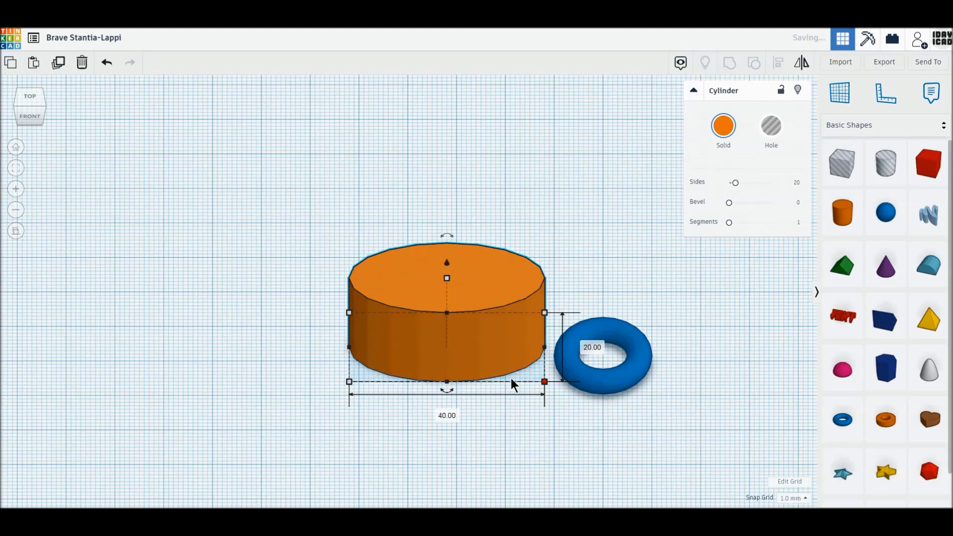
left_click(592, 347)
type("40")
key("Return")
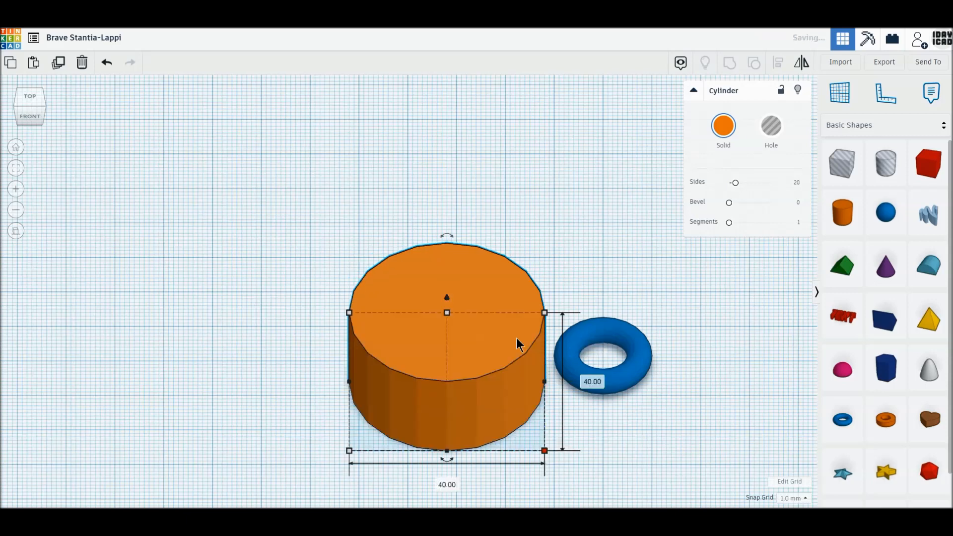
- Set the cylinder's height to 6 mm to make a flat medal disc
mouse_move(447, 313)
left_click(509, 351)
type("6")
key("Return")
mouse_move(544, 450)
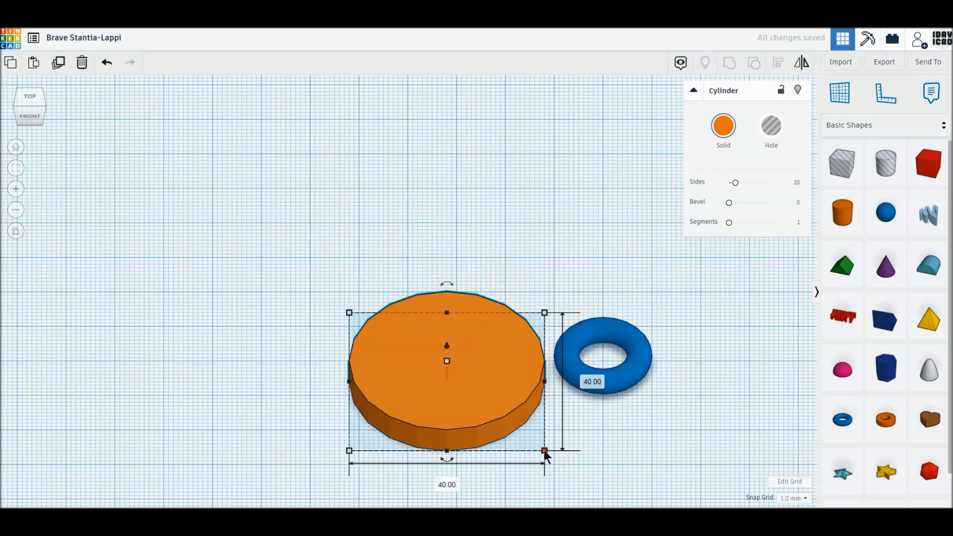
mouse_move(448, 364)
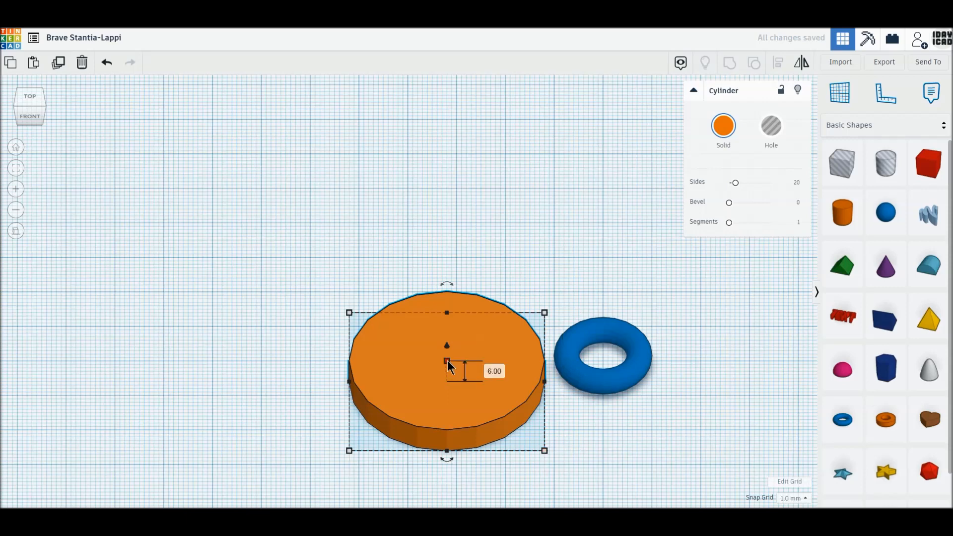
- Smooth the disc by setting its sides to 64, bevel to 2.5 and segments to 10
left_click_drag(735, 183, 812, 191)
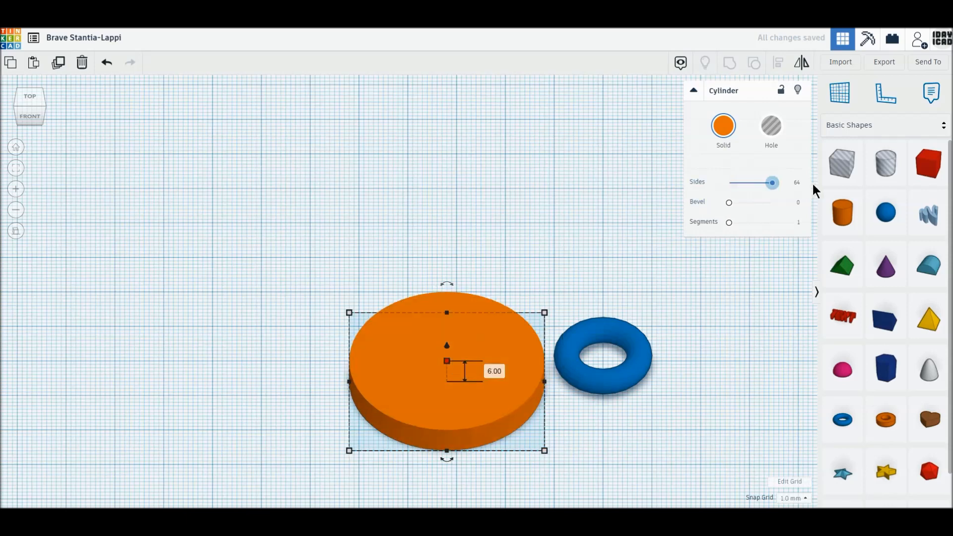
left_click_drag(729, 204, 815, 201)
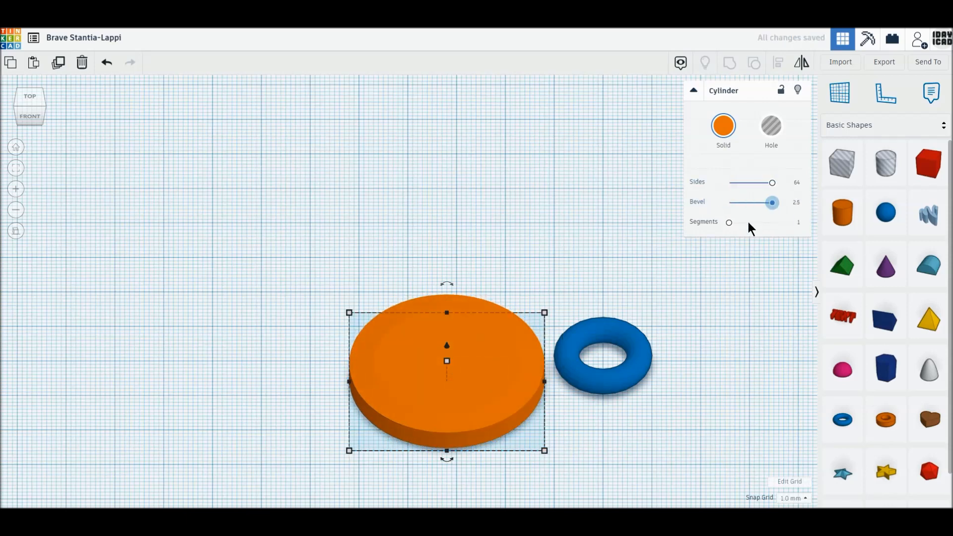
left_click_drag(730, 223, 773, 223)
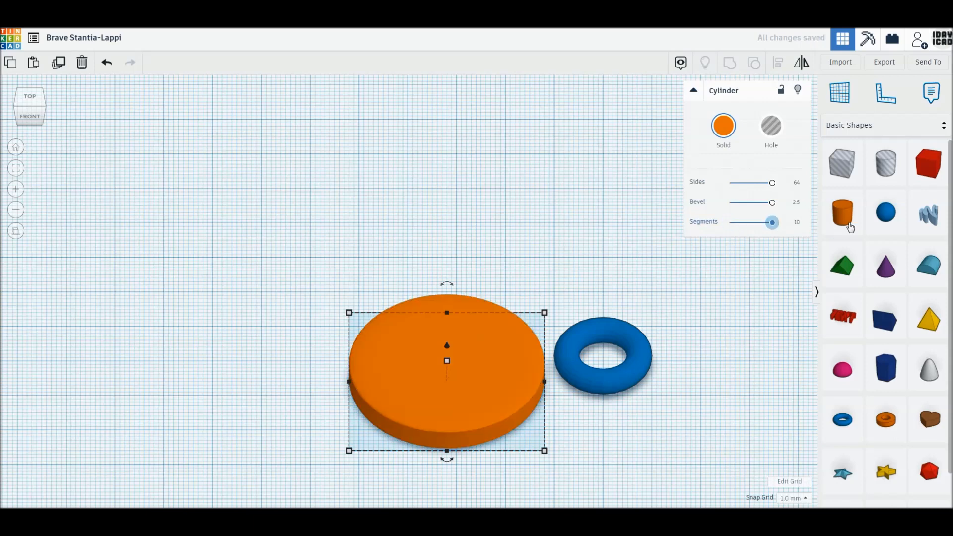
- Set the torus's tube to 0.5 and its height to 6 mm
left_click(640, 368)
type("0.5")
key("Return")
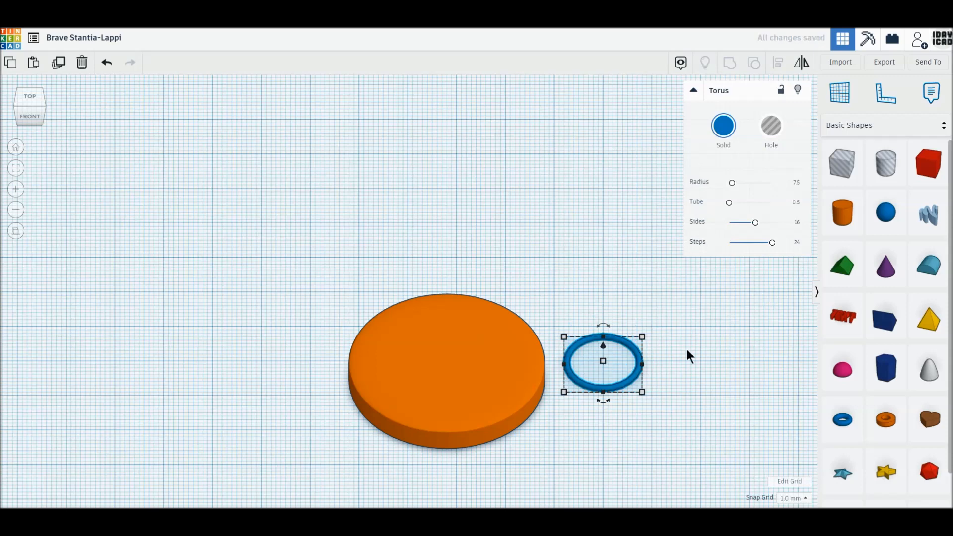
mouse_move(603, 360)
left_click(651, 362)
type("6")
key("Return")
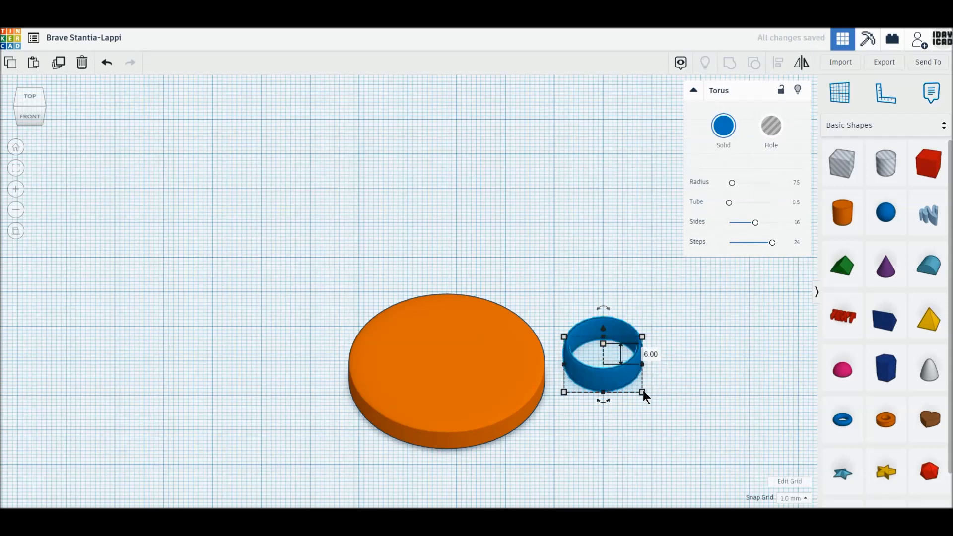
- Resize the torus to 40 by 40 mm and raise its sides to 24
mouse_move(643, 391)
type("40")
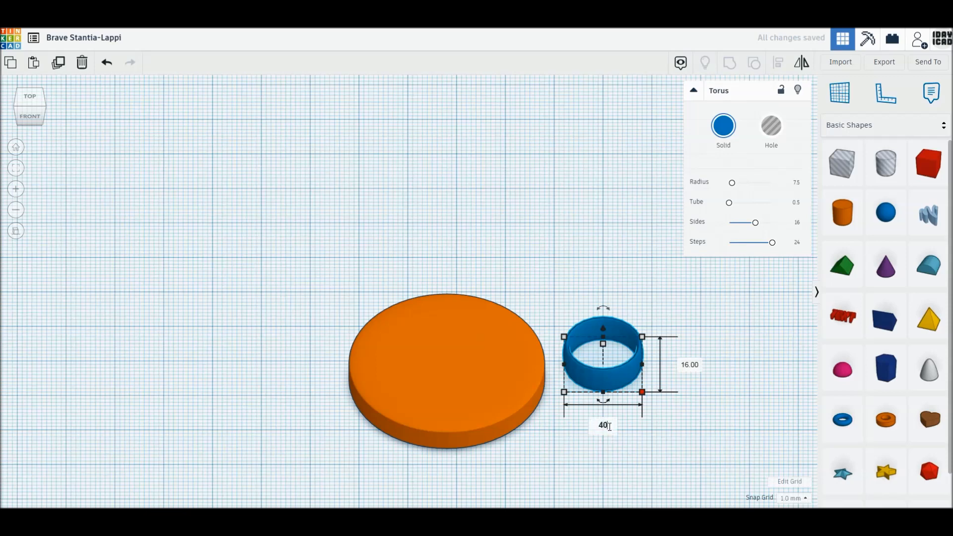
key("Return")
left_click_drag(586, 370, 552, 353)
left_click(773, 347)
type("40")
key("Return")
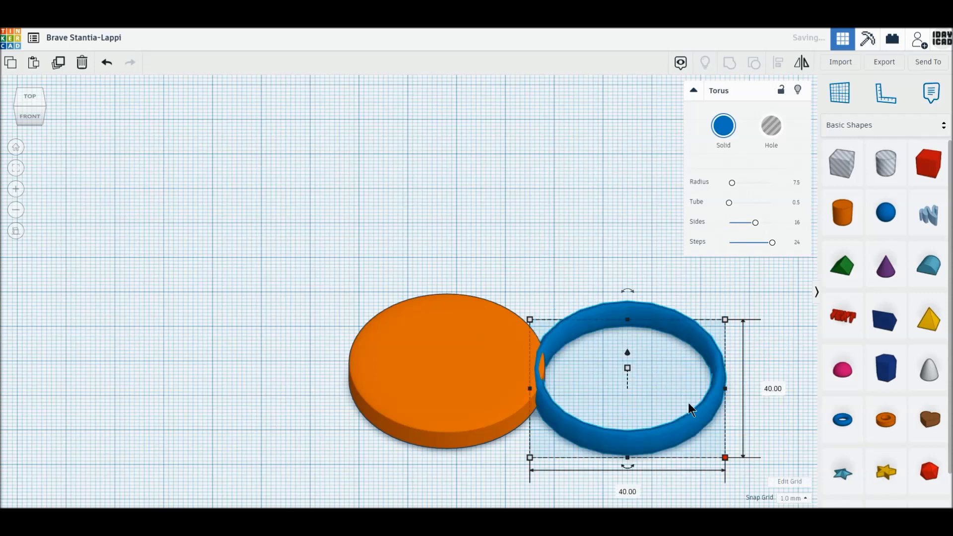
left_click_drag(700, 422, 676, 384)
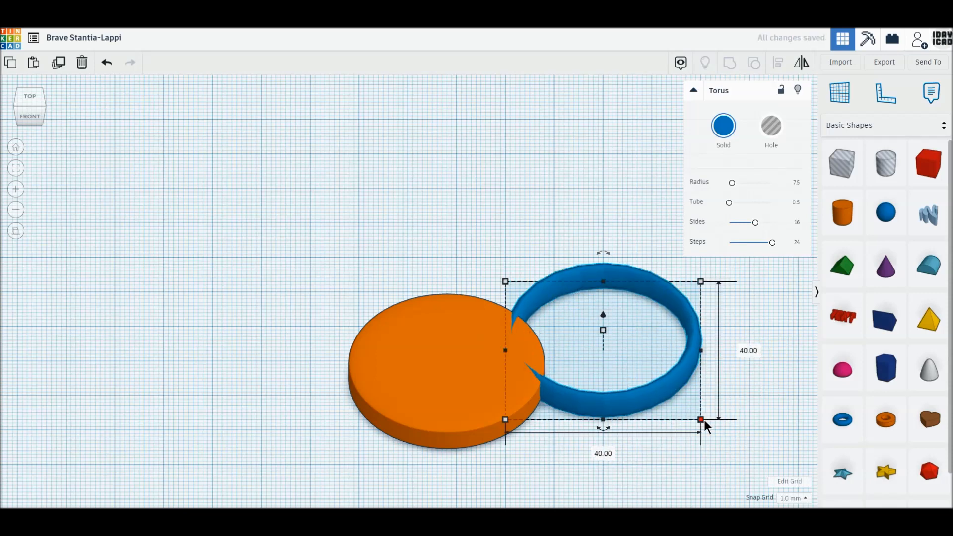
mouse_move(603, 329)
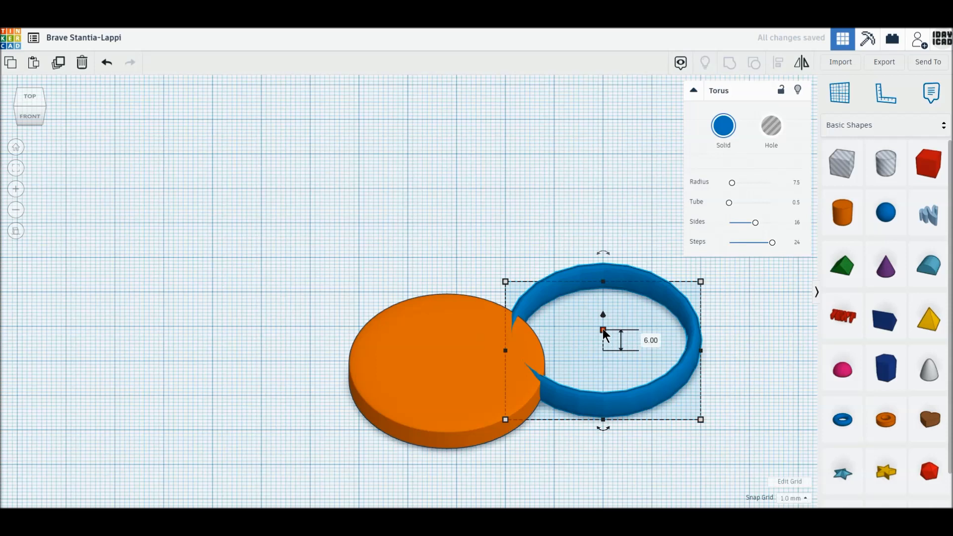
left_click_drag(756, 226, 798, 227)
- Align the torus concentrically over the disc as a rim and group the two shapes
left_click(36, 96)
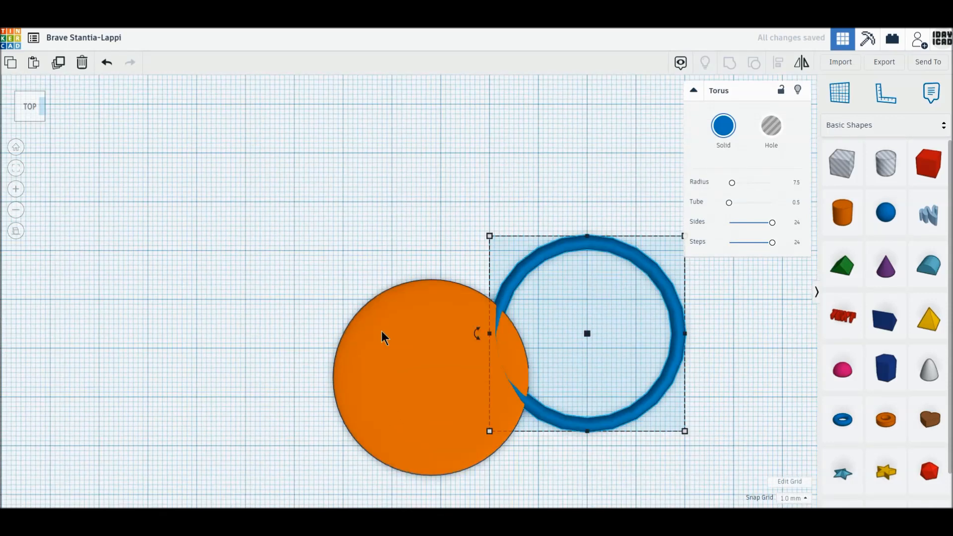
left_click_drag(390, 350, 365, 338)
left_click_drag(529, 403, 330, 413)
left_click_drag(255, 224, 547, 462)
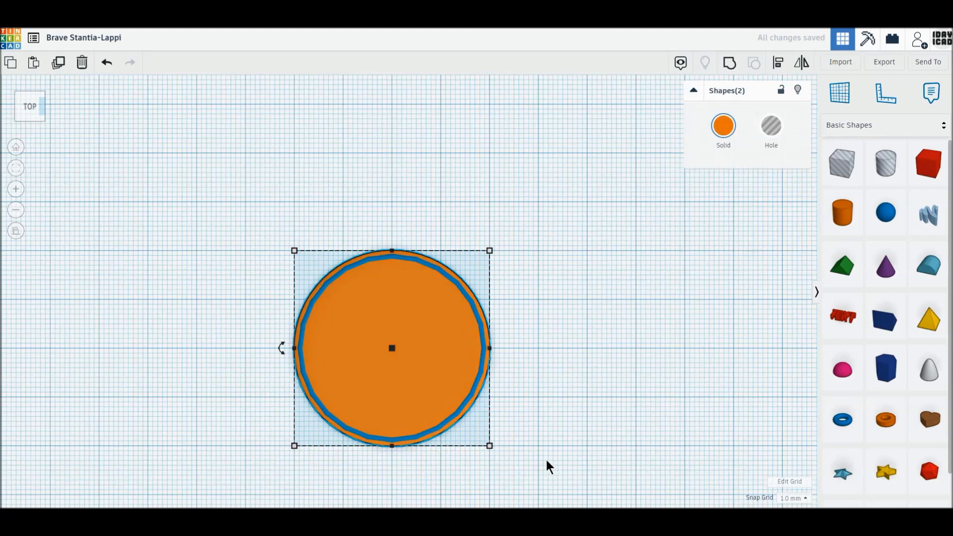
left_click(729, 65)
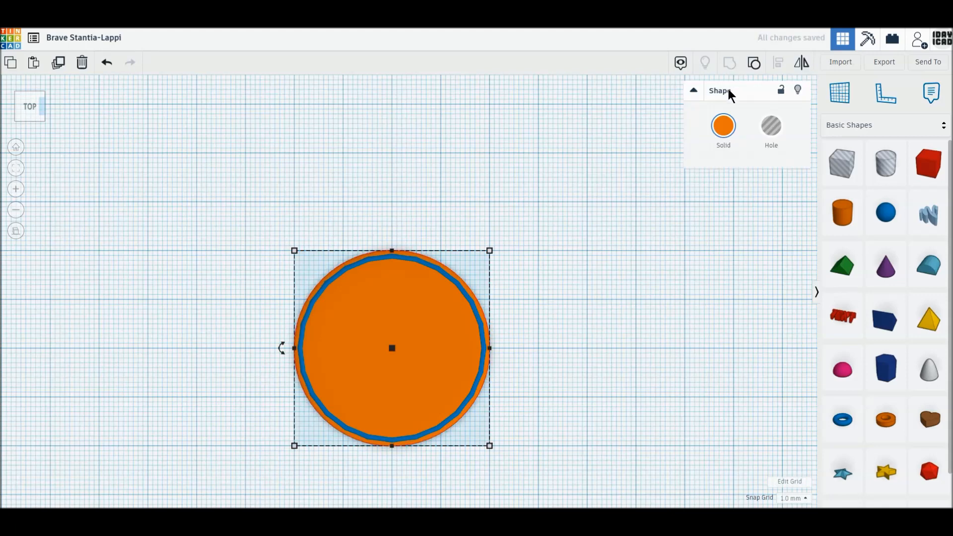
left_click(653, 249)
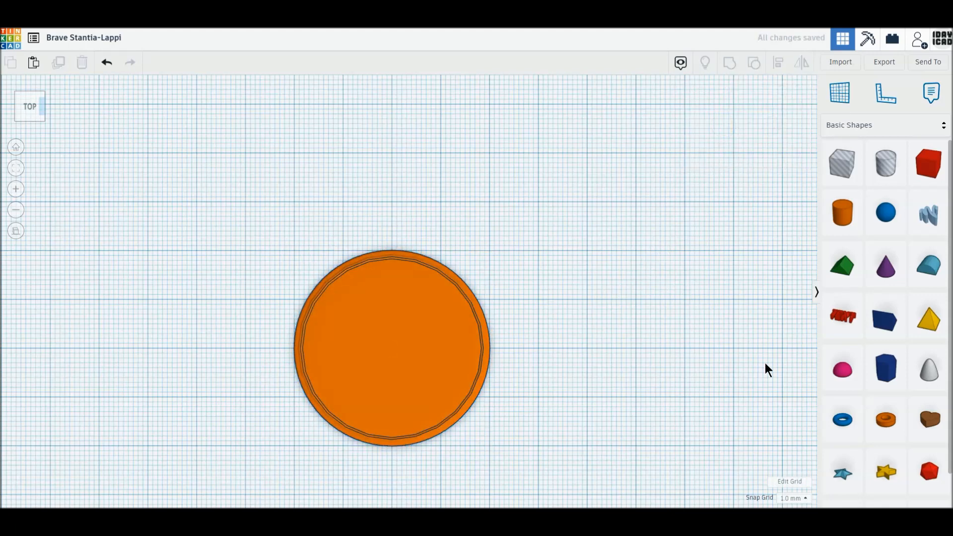
- Add a cylinder with 64 sides beside the medal disc and place a duplicate of it nearby
left_click_drag(843, 214, 598, 324)
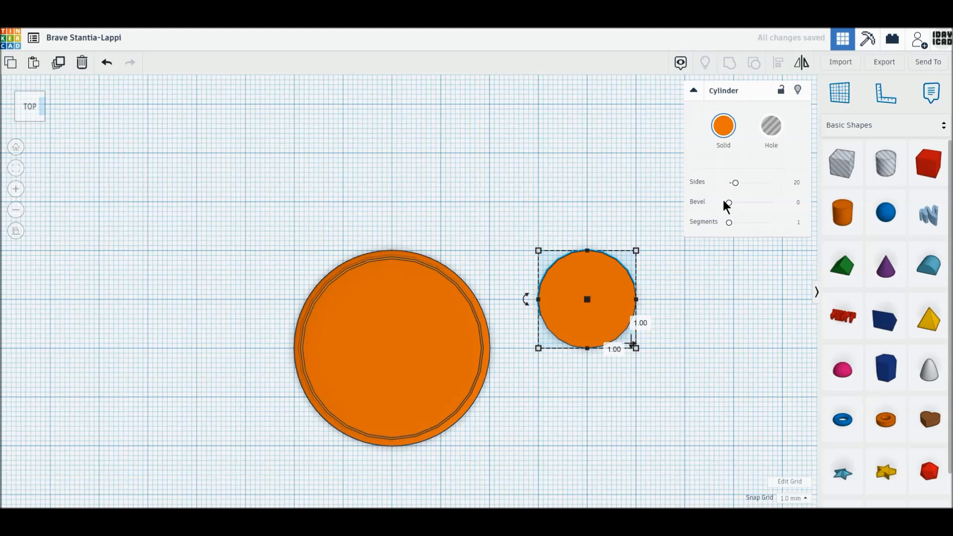
left_click_drag(735, 184, 805, 180)
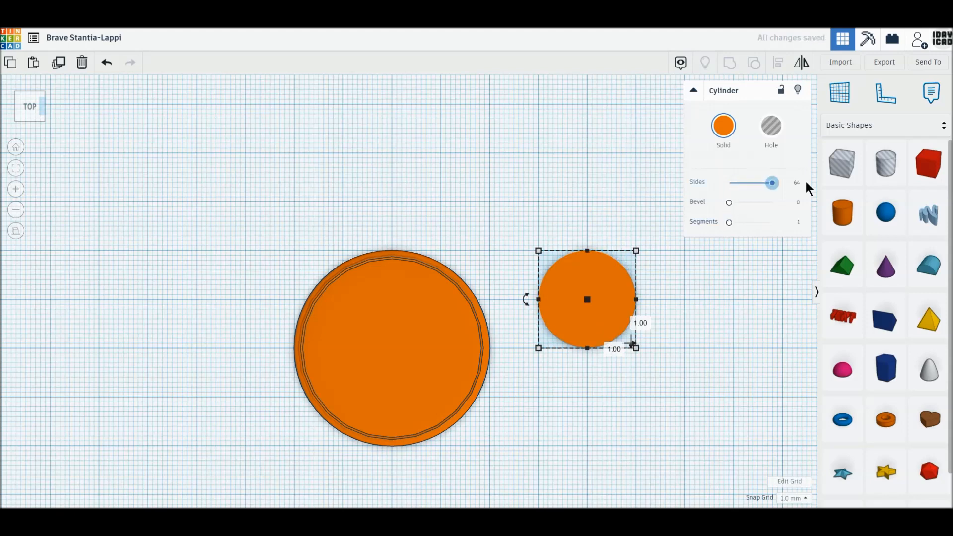
left_click(60, 63)
left_click_drag(591, 326, 495, 234)
left_click(605, 333)
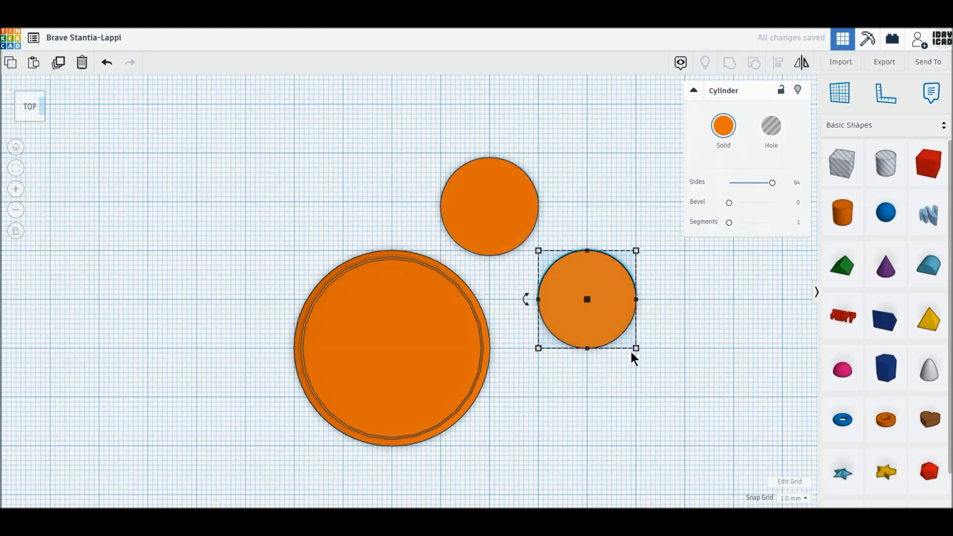
- Shrink the original cylinder to about 10 mm across and make its duplicate a concentric hole about 8 mm across
left_click_drag(636, 349, 587, 300)
left_click_drag(497, 218, 596, 306)
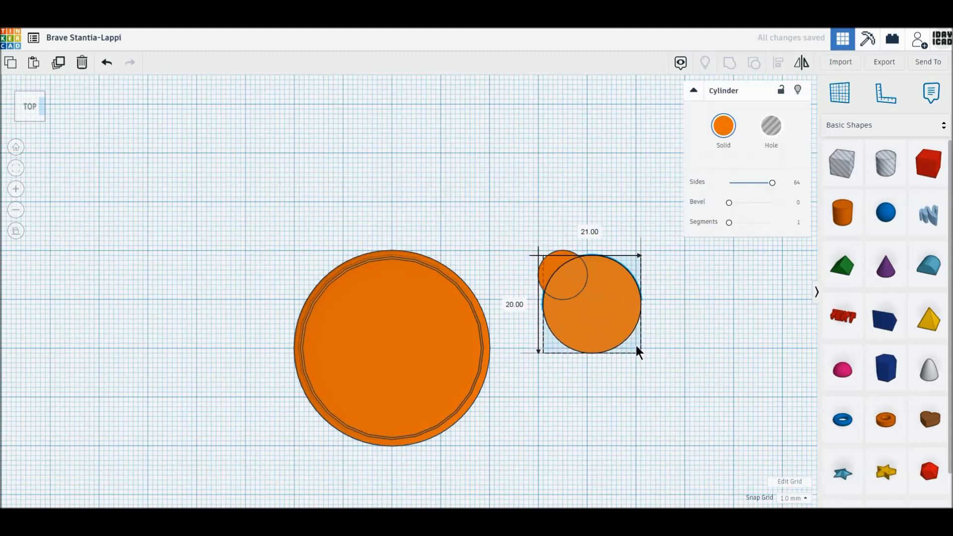
left_click_drag(640, 348, 582, 292)
scroll(582, 292, "up", 1)
scroll(582, 292, "up", 1)
middle_click_drag(579, 302, 469, 310)
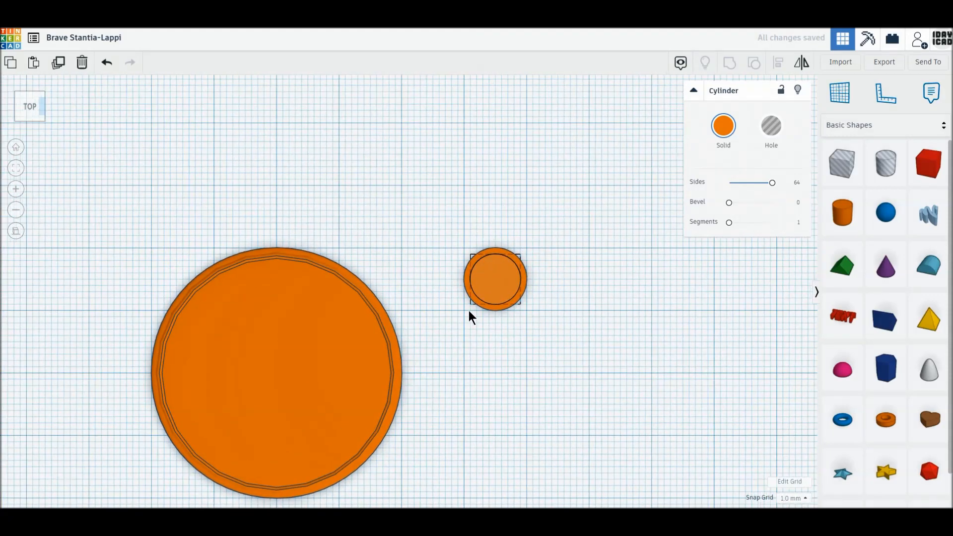
scroll(563, 309, "up", 1)
left_click(772, 126)
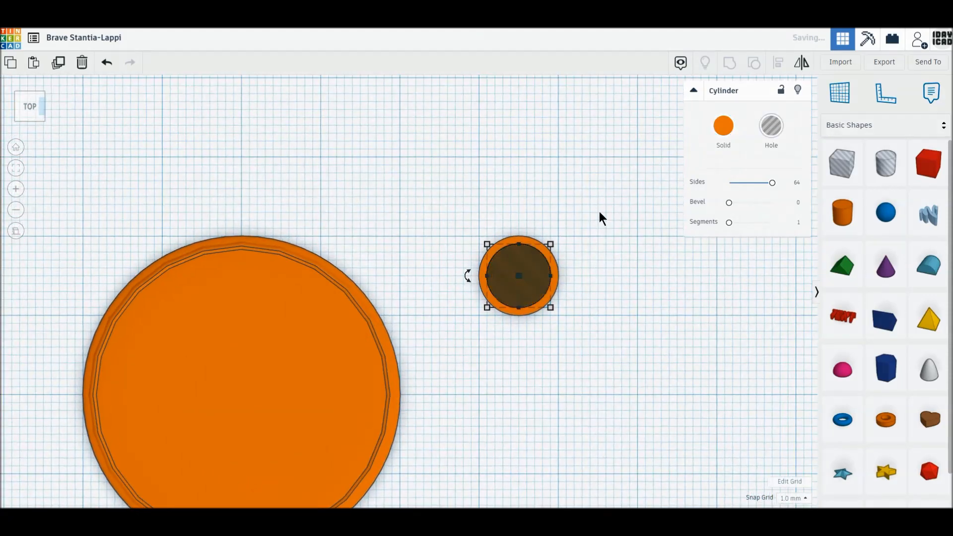
- Cover half of the small ring with a box hole and group the shapes to cut it into a half ring
left_click_drag(460, 202, 539, 192)
left_click_drag(835, 168, 597, 276)
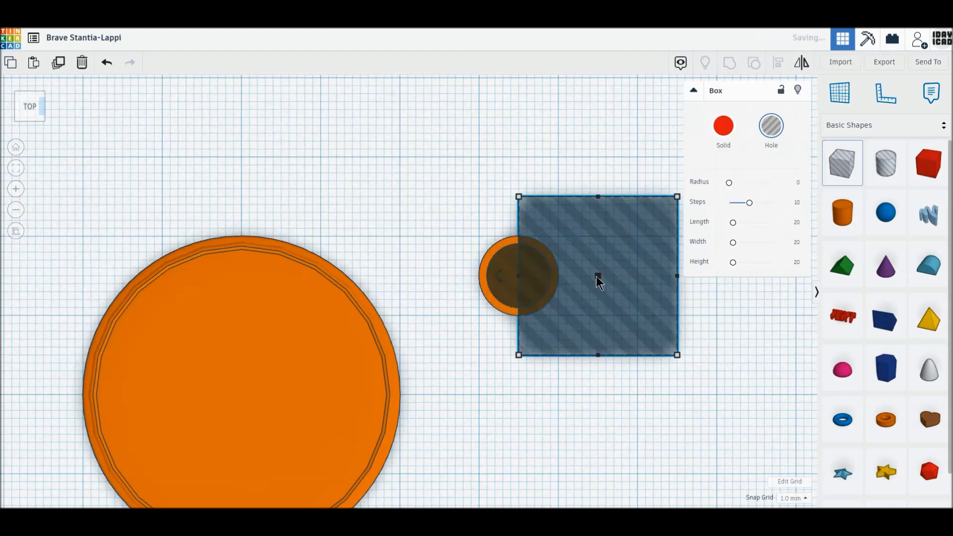
left_click(556, 330, "shift")
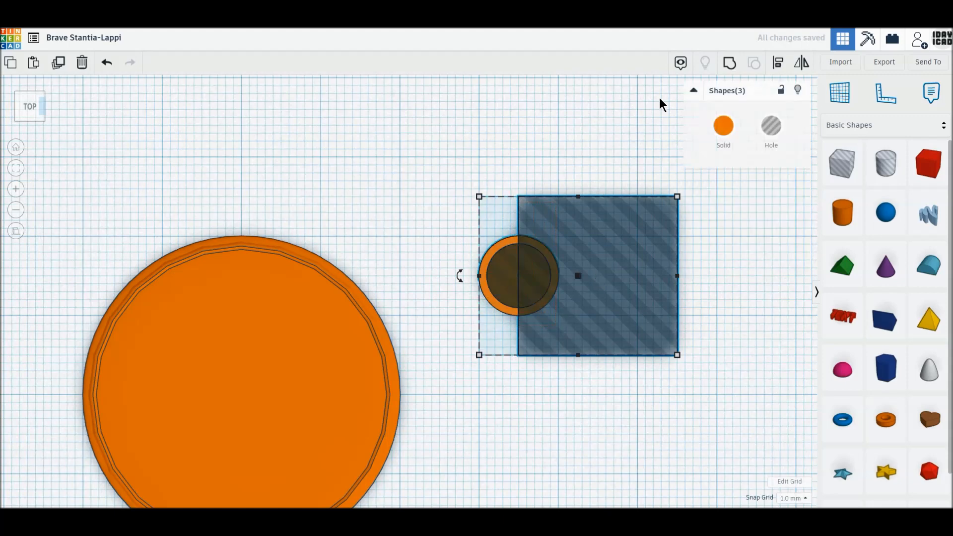
left_click(727, 63)
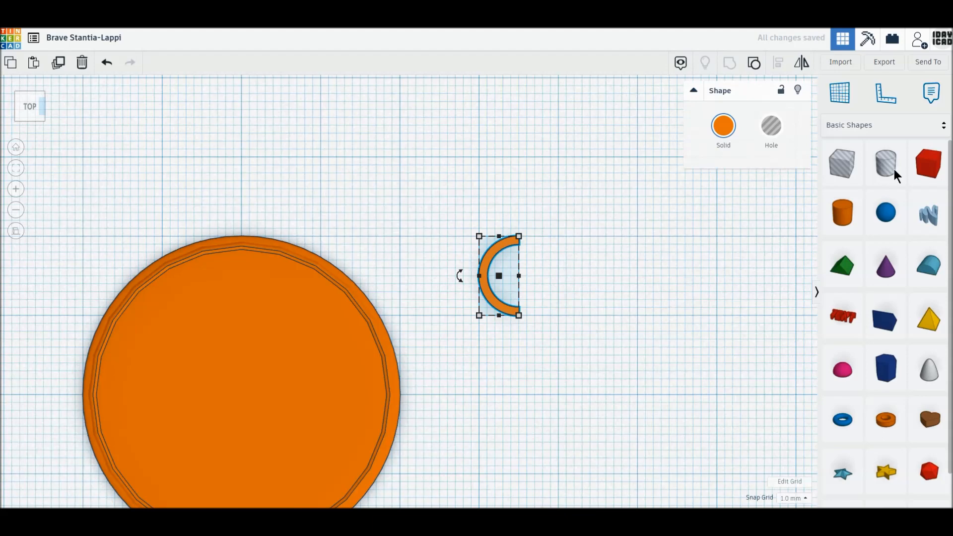
- Extend the half ring's upper end with a 15 by 1 mm box and place a duplicate bar at its lower end
left_click_drag(927, 164, 600, 314)
left_click_drag(678, 396, 642, 247)
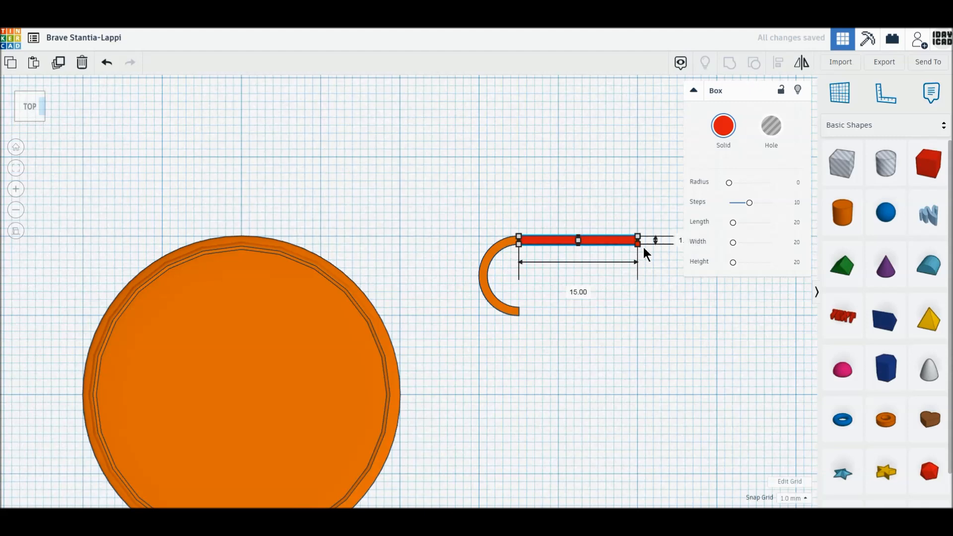
left_click(59, 63)
left_click_drag(544, 244, 544, 312)
middle_click_drag(562, 385, 458, 393)
- Duplicate the half ring, close the open end of the two bars with it, and group all four pieces into one loop
left_click(390, 300)
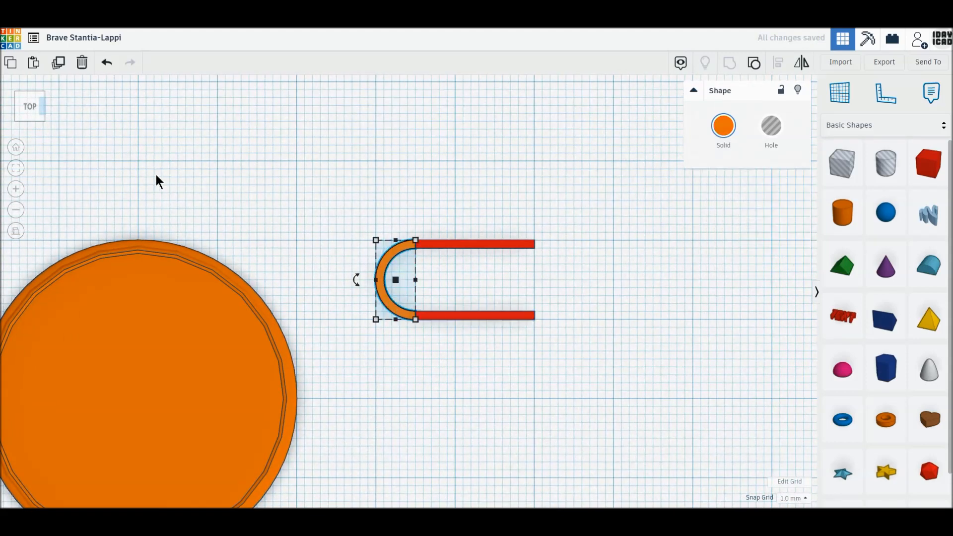
left_click(58, 66)
left_click_drag(387, 255, 571, 280)
left_click_drag(363, 215, 615, 350)
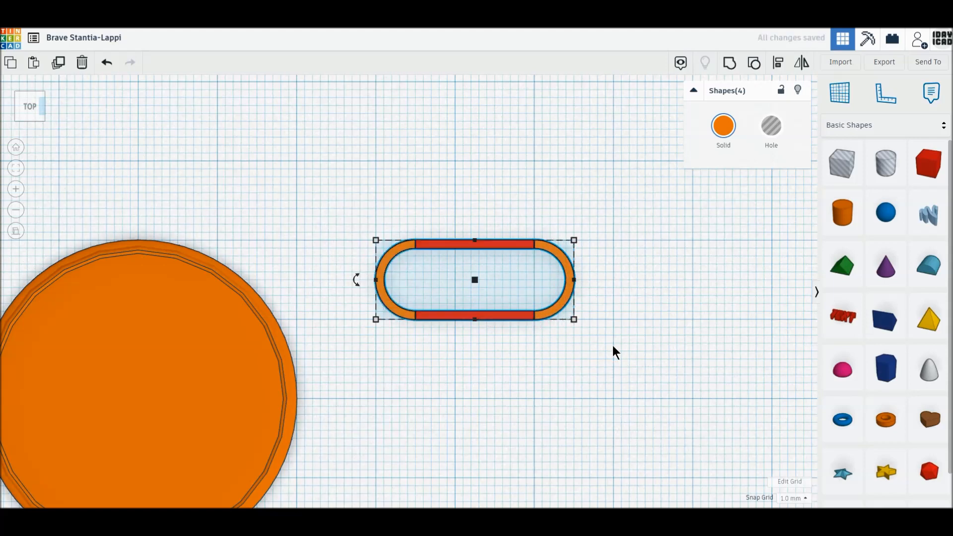
left_click(732, 64)
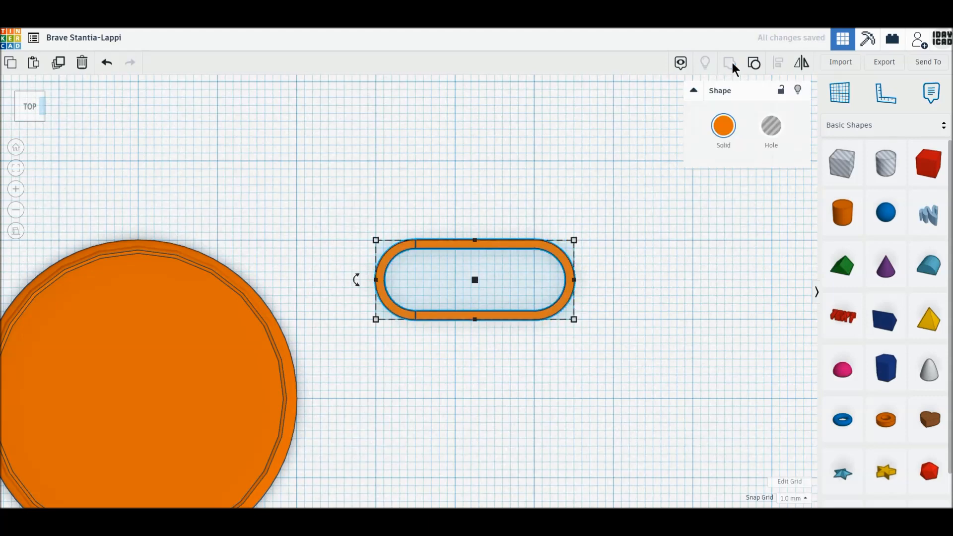
- Set the height of the grouped ribbon loop to 2 mm
left_click(31, 117)
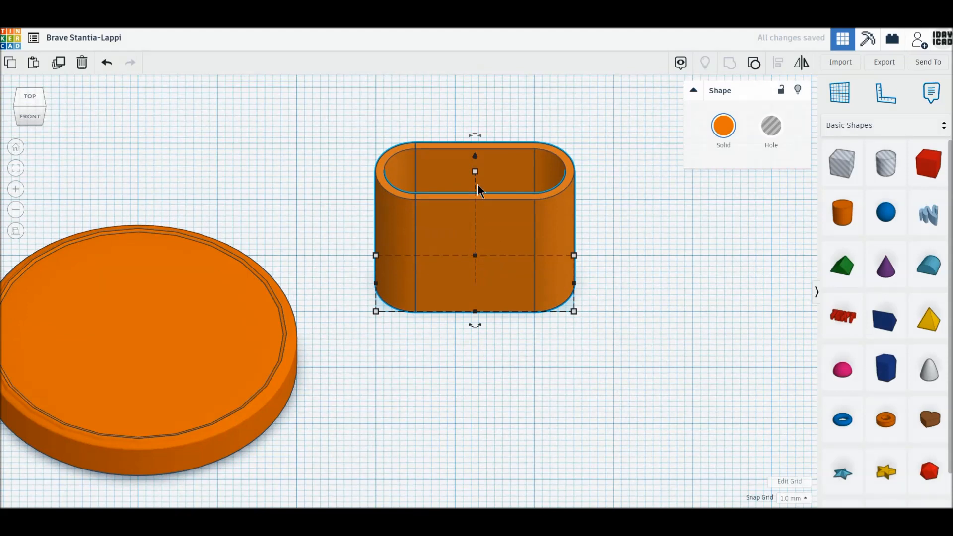
type("2")
key("Return")
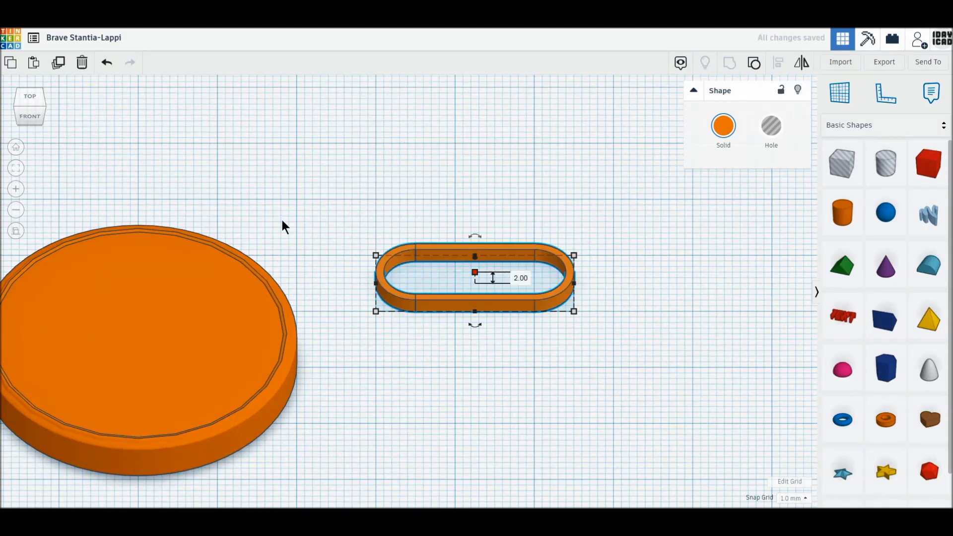
- Move the ribbon loop onto the medal disc's upper edge so that its lower half overlaps the disc
left_click(34, 99)
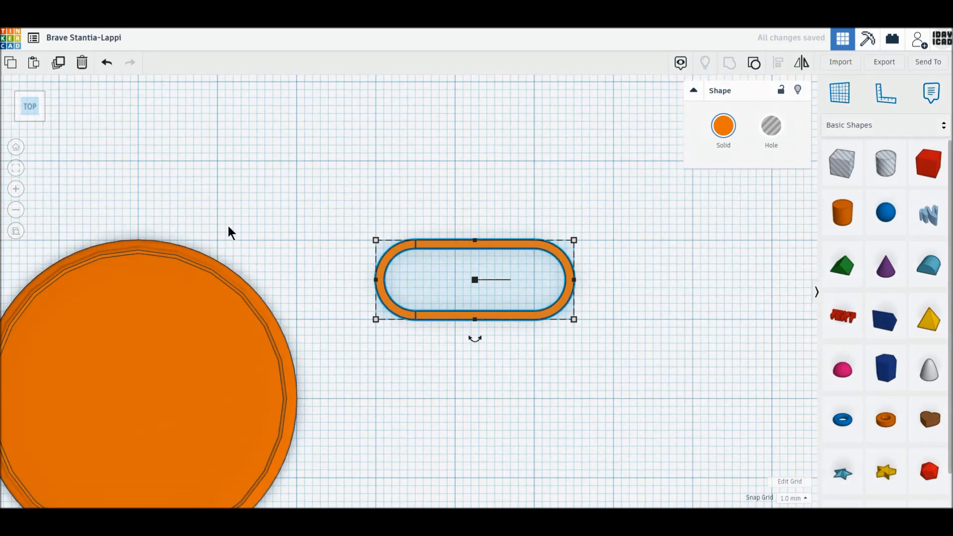
left_click_drag(589, 372, 261, 344)
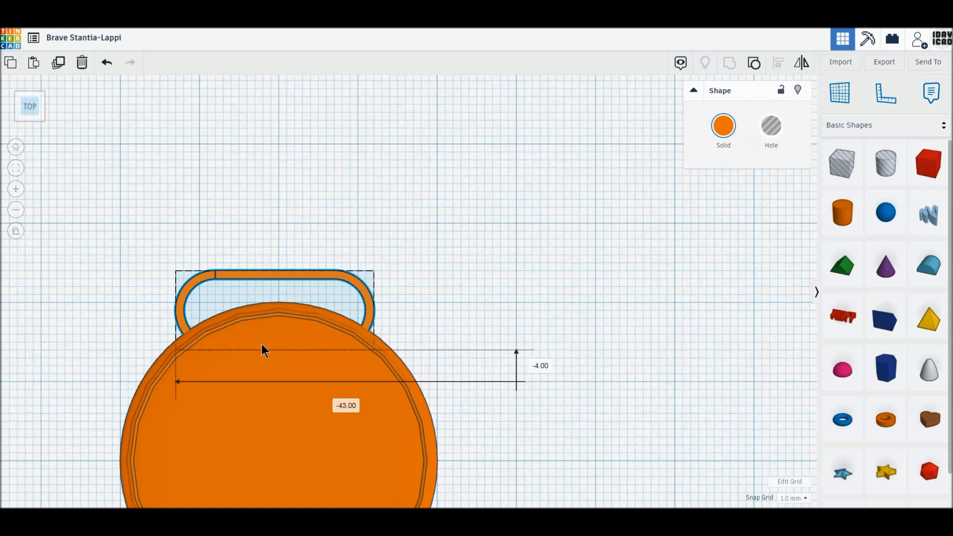
left_click_drag(261, 345, 261, 337)
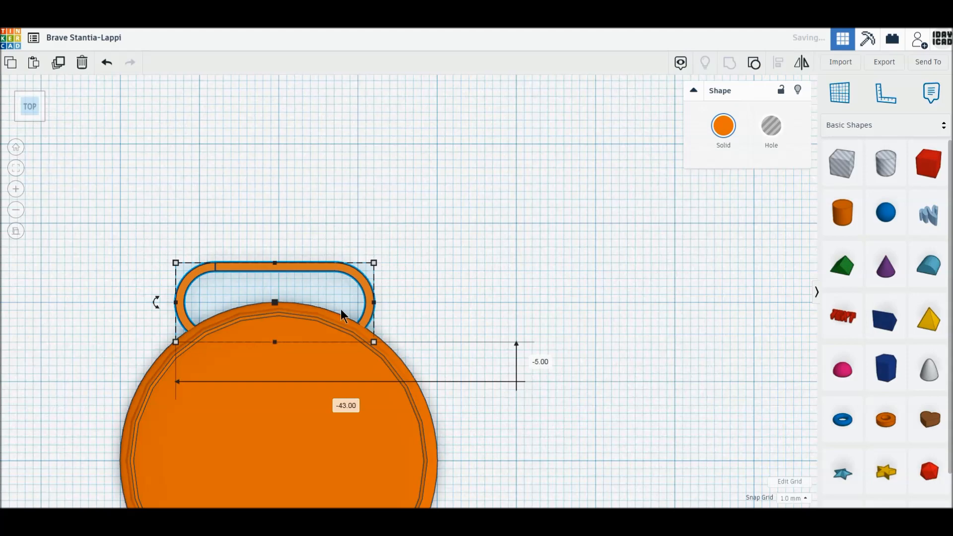
middle_click_drag(340, 313, 343, 181)
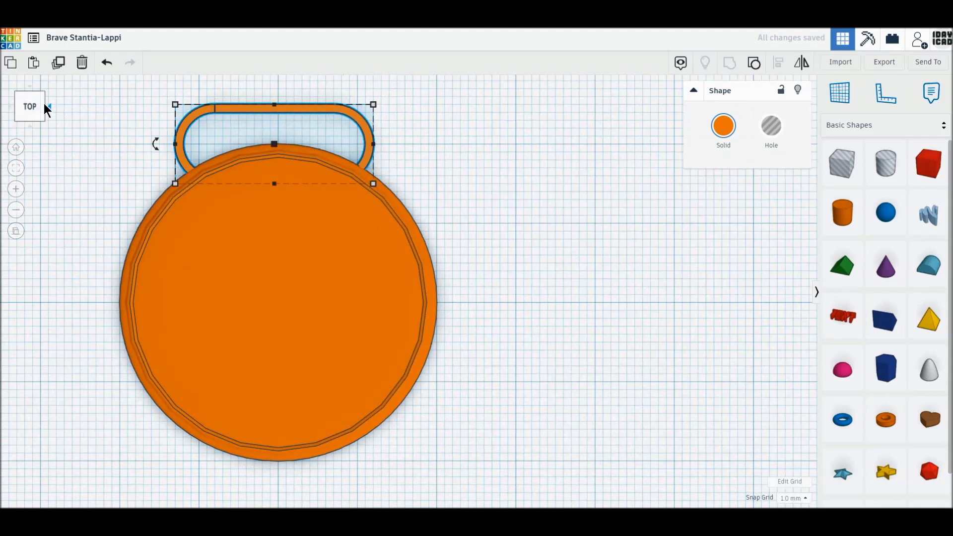
- Align the ribbon loop with the medal disc, centred across its width and through its thickness
left_click(47, 106)
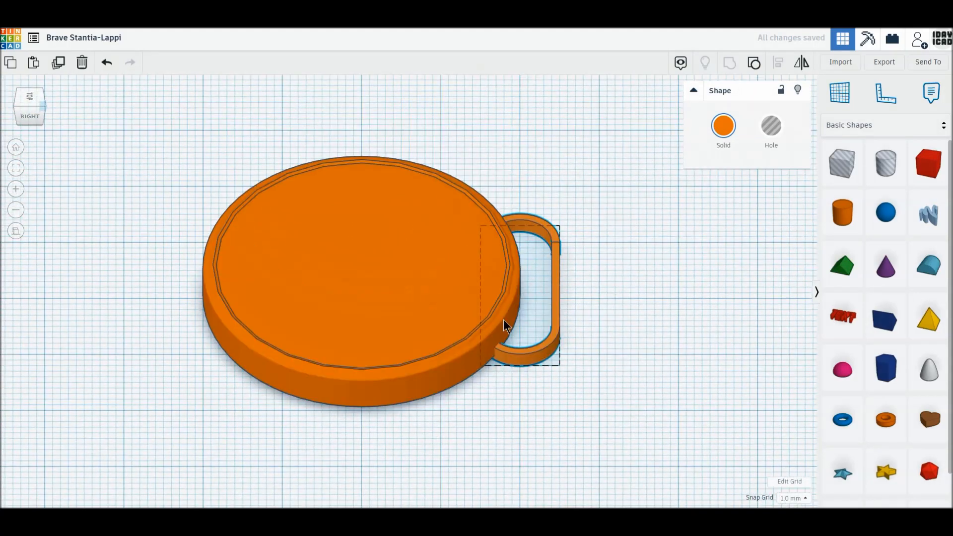
left_click(427, 239, "shift")
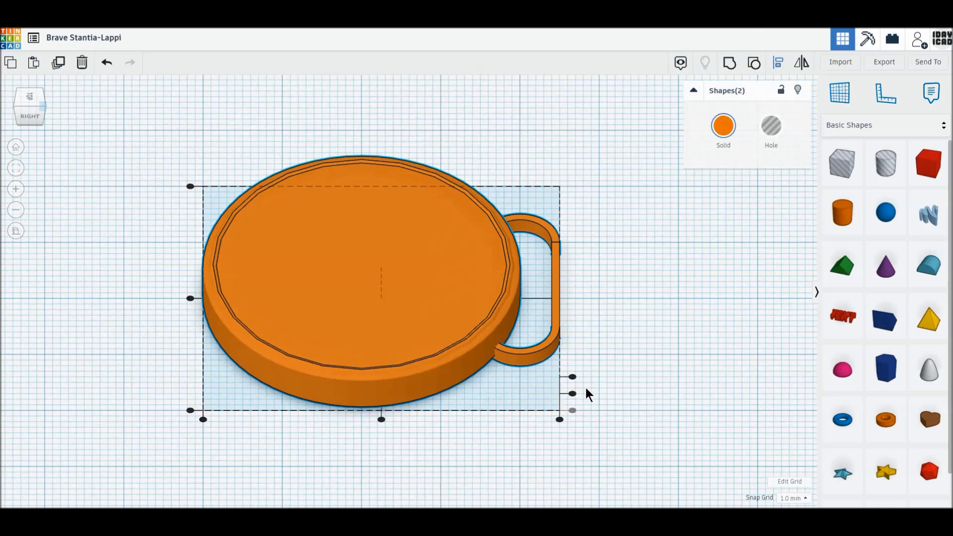
left_click(574, 394)
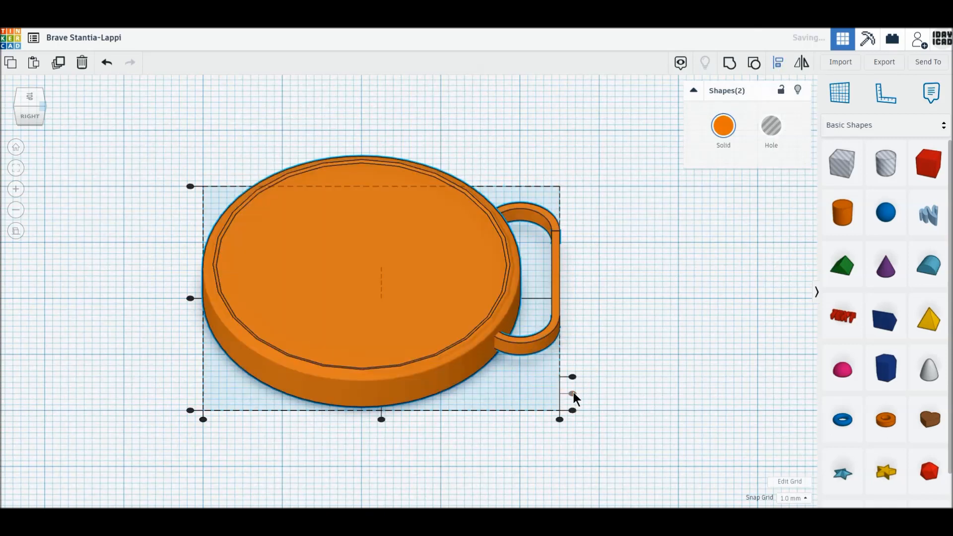
left_click(189, 298)
left_click(142, 311)
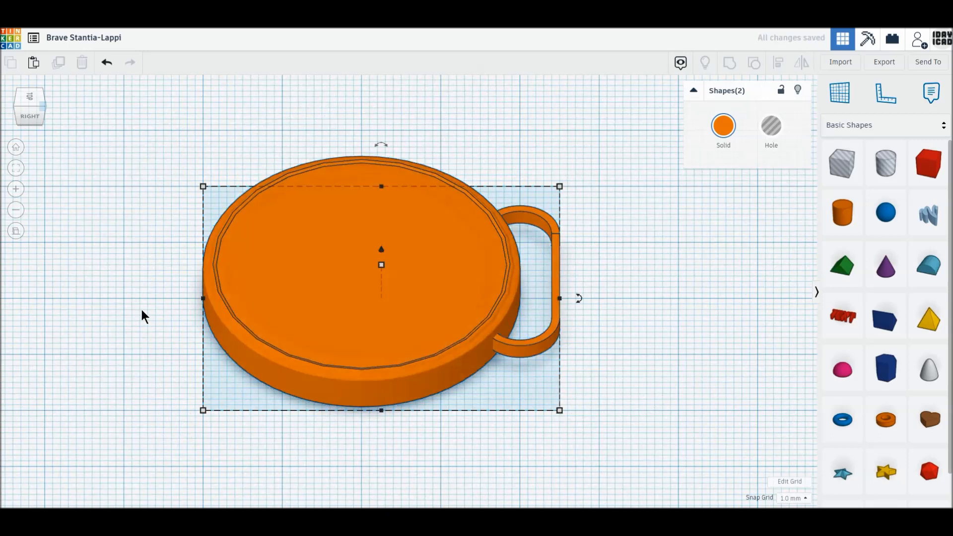
left_click(141, 311)
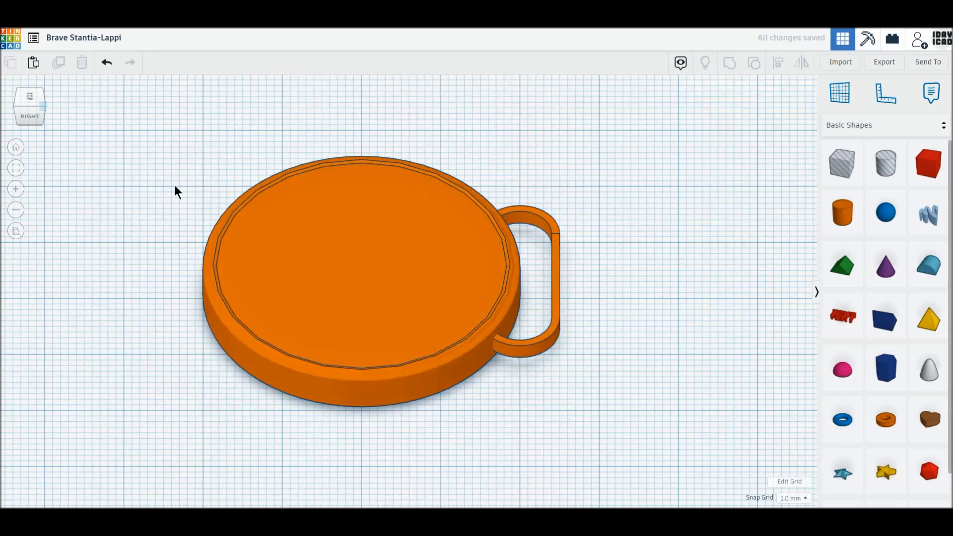
- Add a cylinder with 64 sides beside the medal and stretch it to 110 mm long, keeping its width
left_click(30, 97)
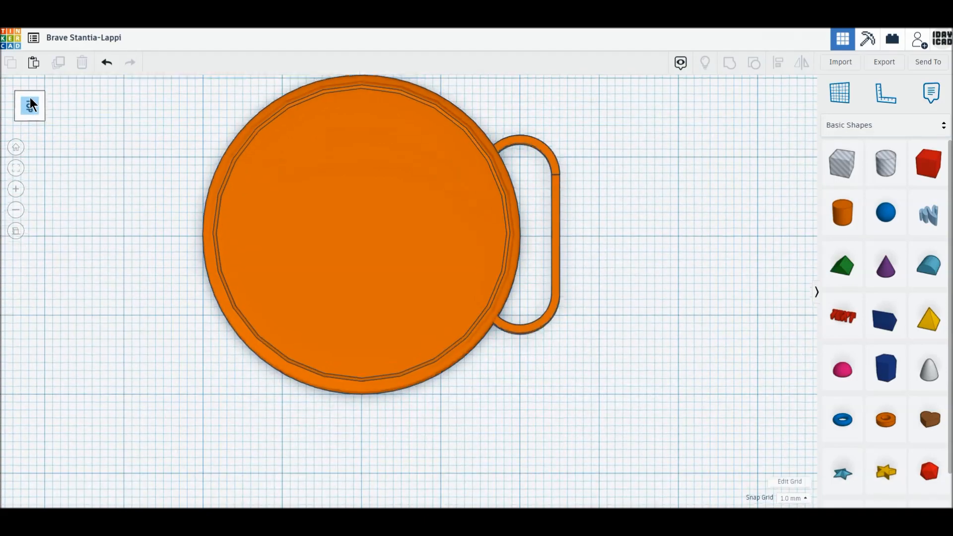
left_click(16, 110)
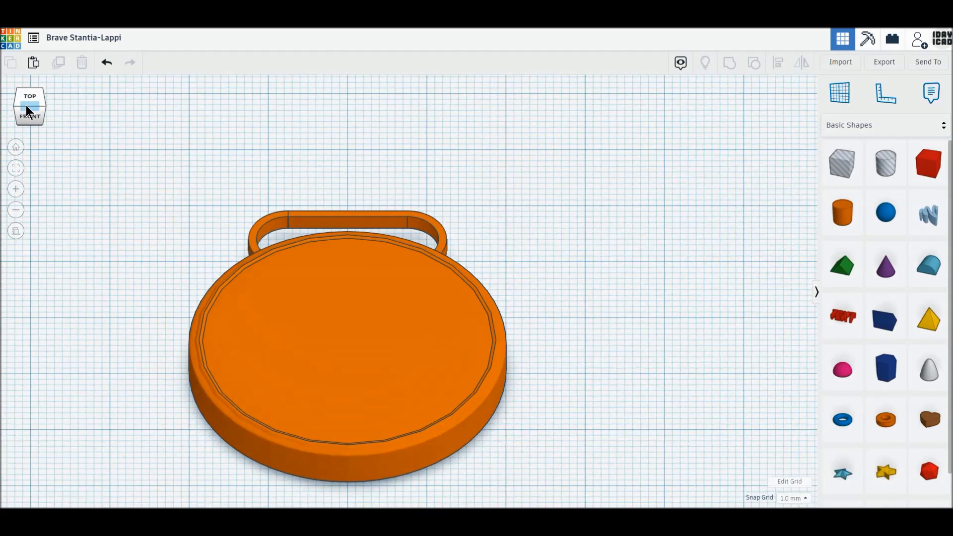
left_click(28, 105)
middle_click_drag(462, 293, 385, 225)
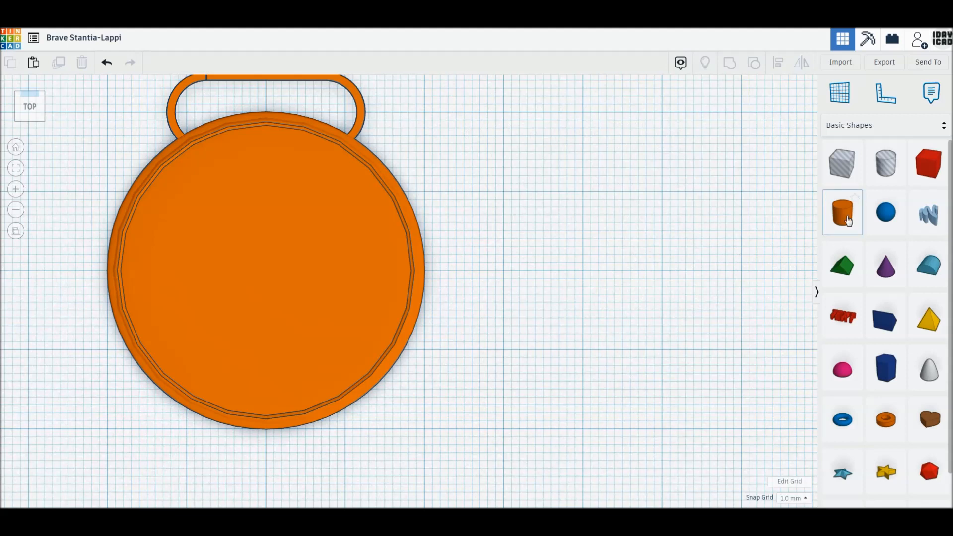
left_click_drag(843, 213, 585, 273)
scroll(586, 271, "down", 5)
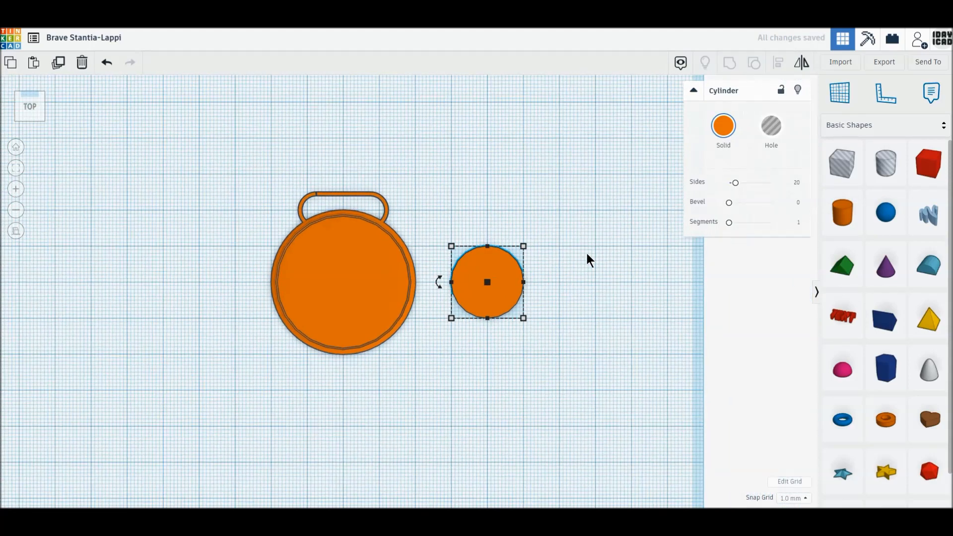
scroll(587, 260, "down", 3)
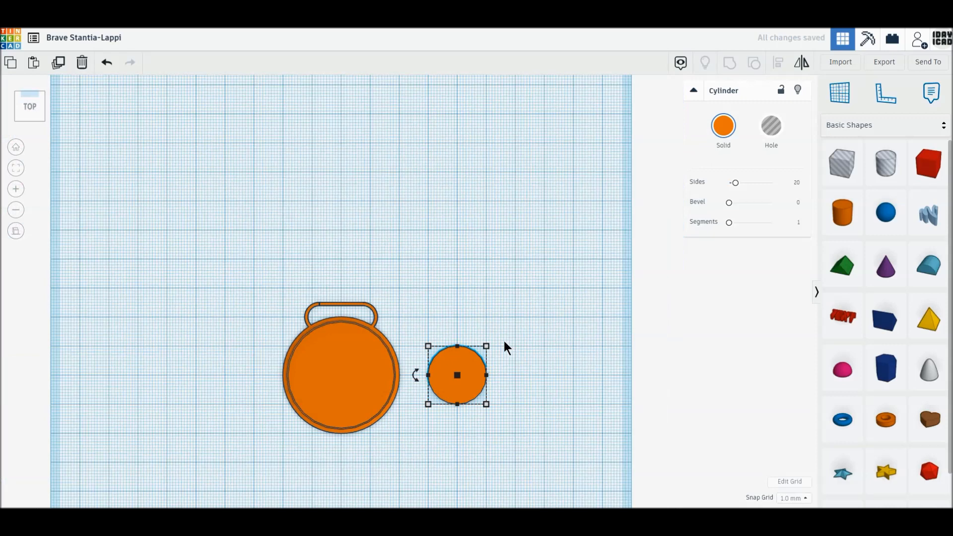
left_click(534, 375)
type("110")
key("Return")
left_click_drag(736, 184, 805, 180)
middle_click_drag(620, 287, 612, 333)
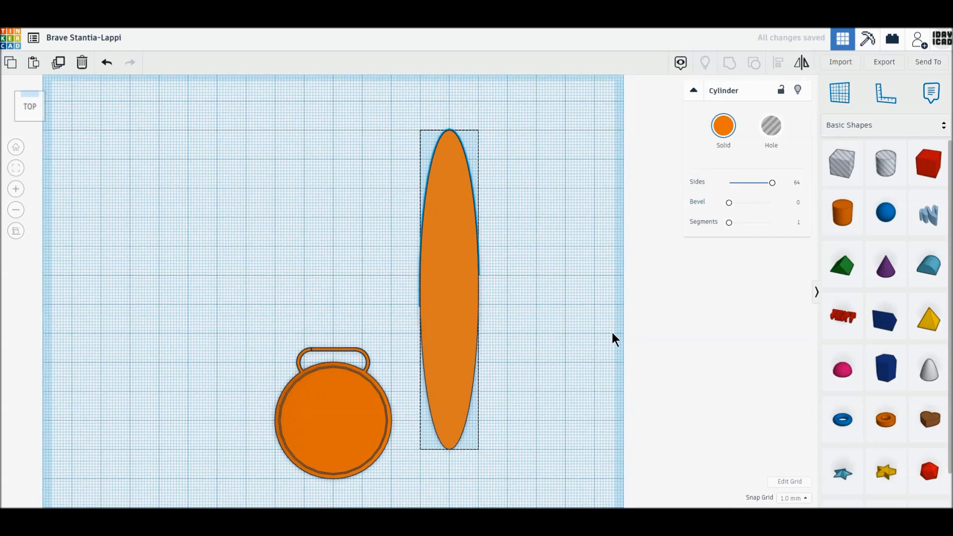
- Duplicate the long ellipse and shrink the copy to 18 by 108 mm, inset evenly inside the original
left_click(58, 63)
mouse_move(421, 130)
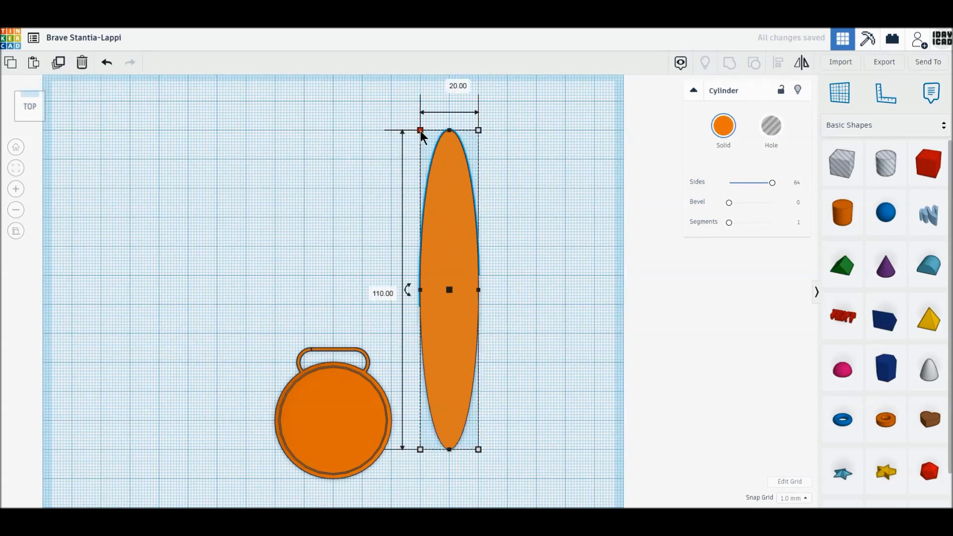
left_click_drag(424, 133, 425, 135)
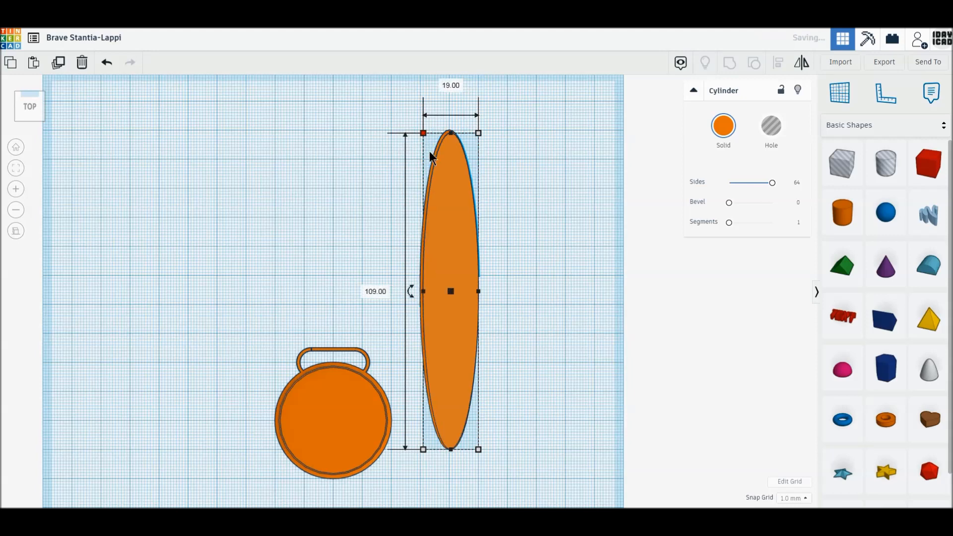
mouse_move(477, 449)
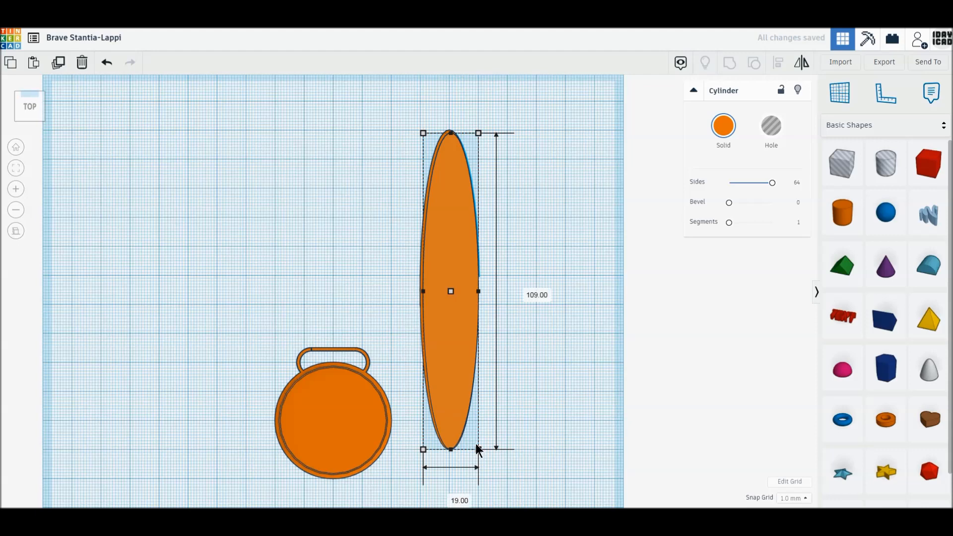
left_click_drag(476, 444, 474, 441)
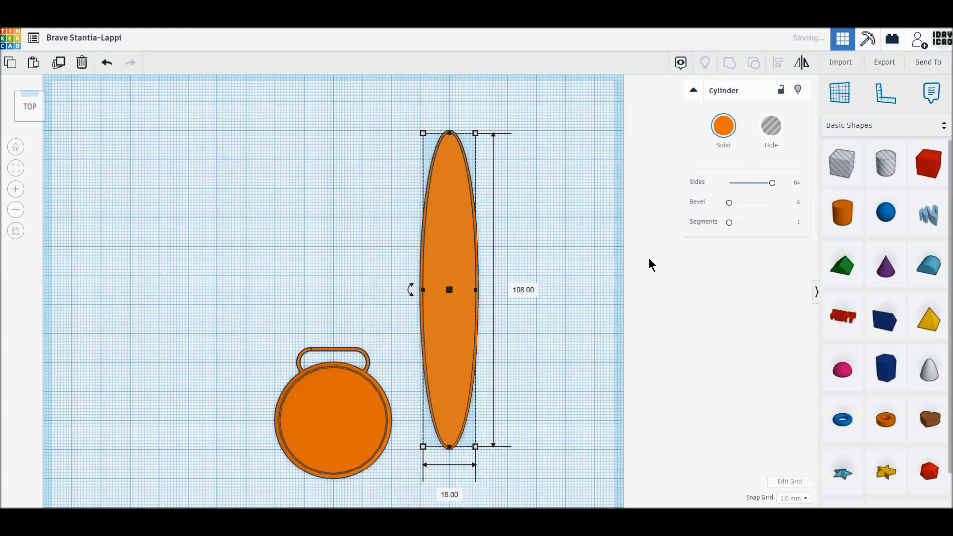
- Turn the inner ellipse into a hole and group both ellipses to cut out a thin elliptical band
left_click(772, 137)
left_click_drag(570, 337, 502, 227)
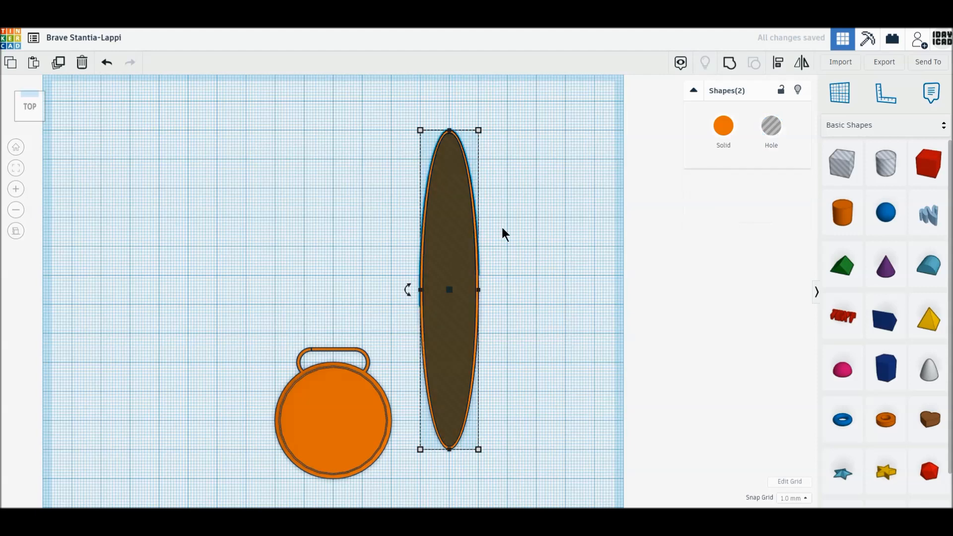
left_click(726, 64)
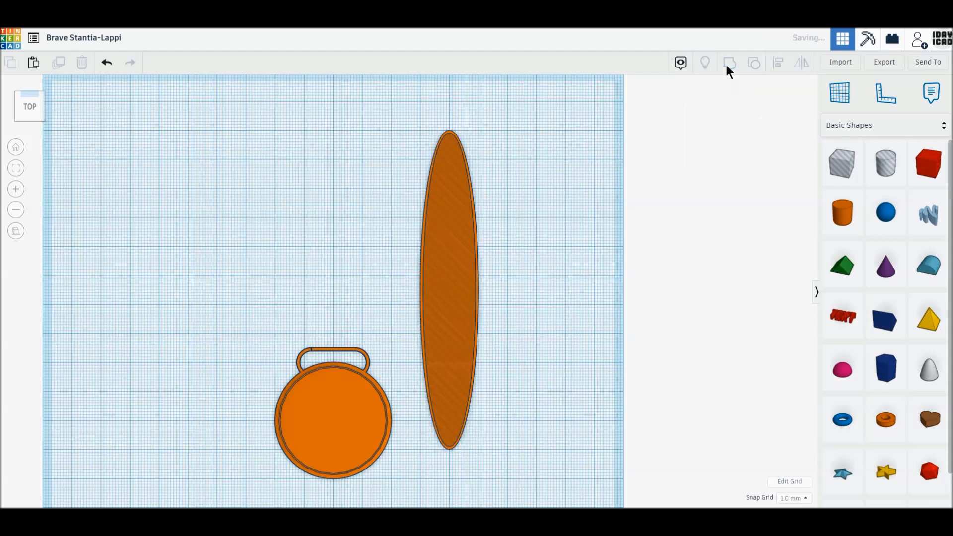
- Rotate the elliptical band 90° onto its side, shift it toward the medal and set its width to 5 mm
left_click(29, 117)
mouse_move(464, 159)
left_mouse_down()
mouse_move(478, 162)
mouse_move(474, 174)
left_mouse_up()
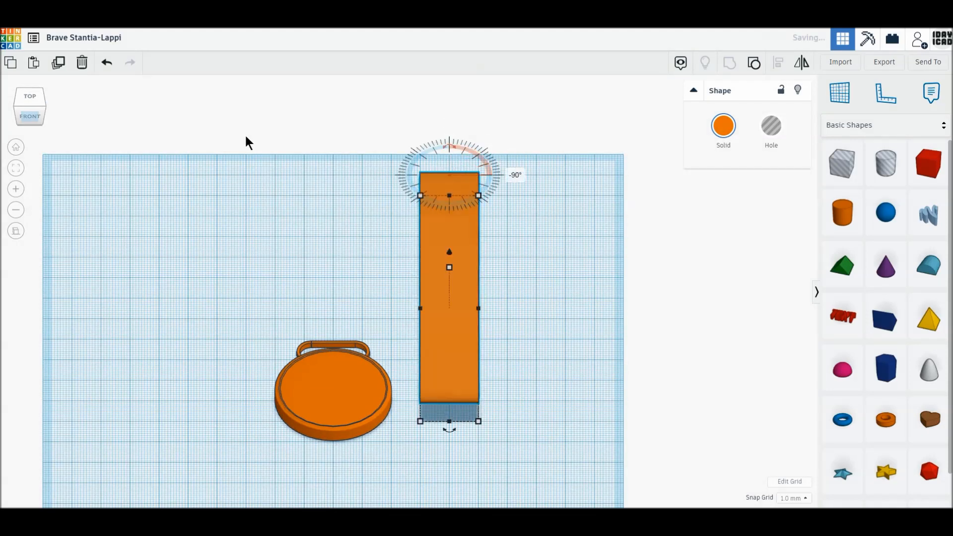
left_click(25, 99)
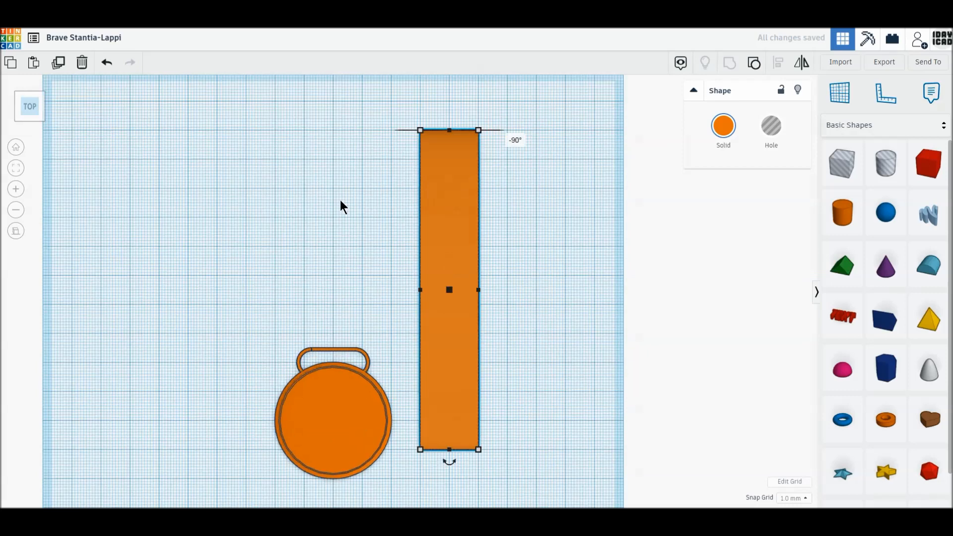
left_click_drag(454, 353, 422, 325)
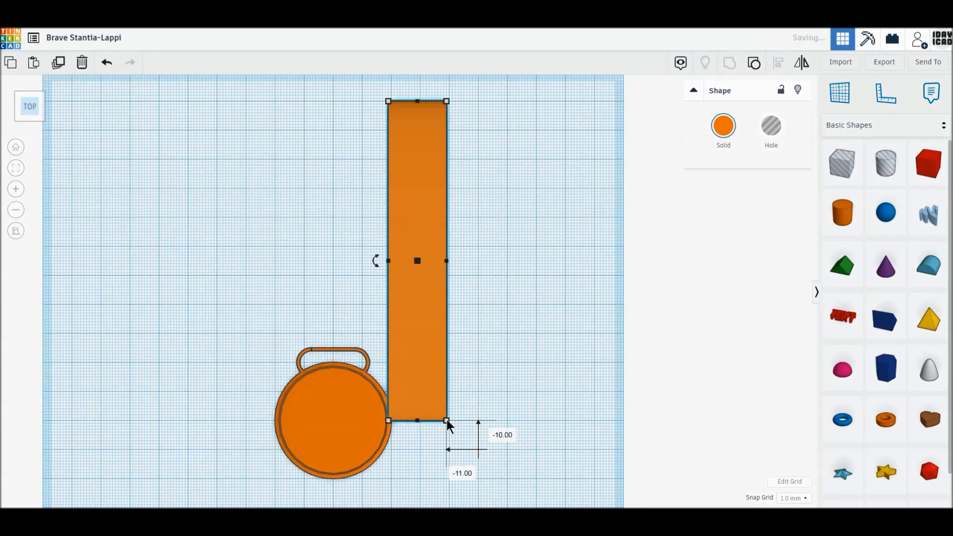
left_click(418, 468)
type("5")
key("Return")
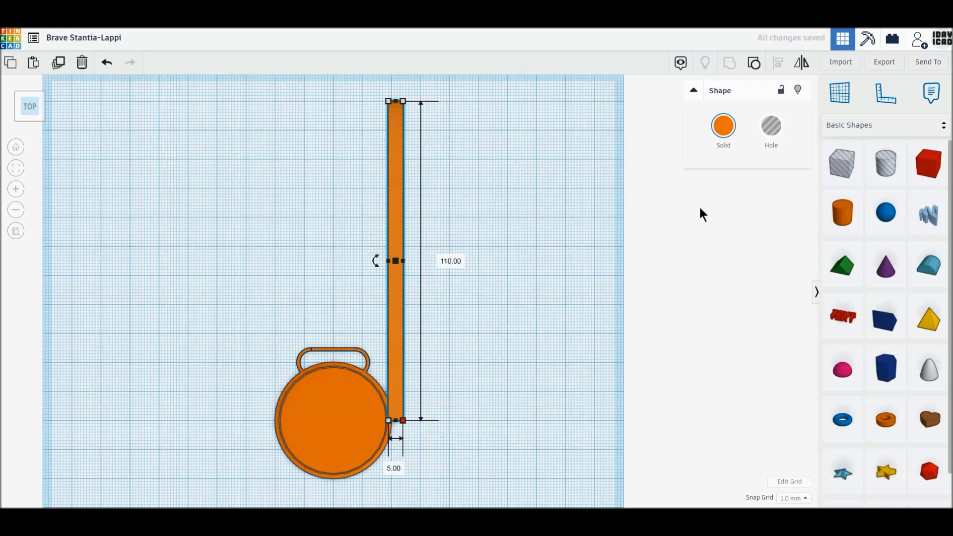
- Move the 5 mm band into the medal's loop and place two duplicates side by side at 5 mm spacing
left_click_drag(397, 376, 321, 313)
scroll(293, 376, "up", 1)
scroll(293, 377, "up", 3)
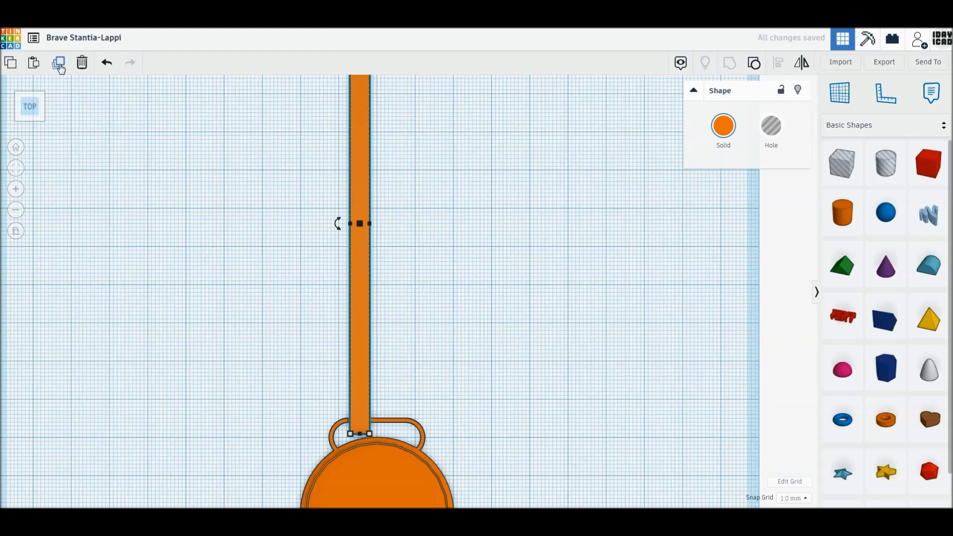
left_click(58, 63)
left_click_drag(359, 330, 379, 331)
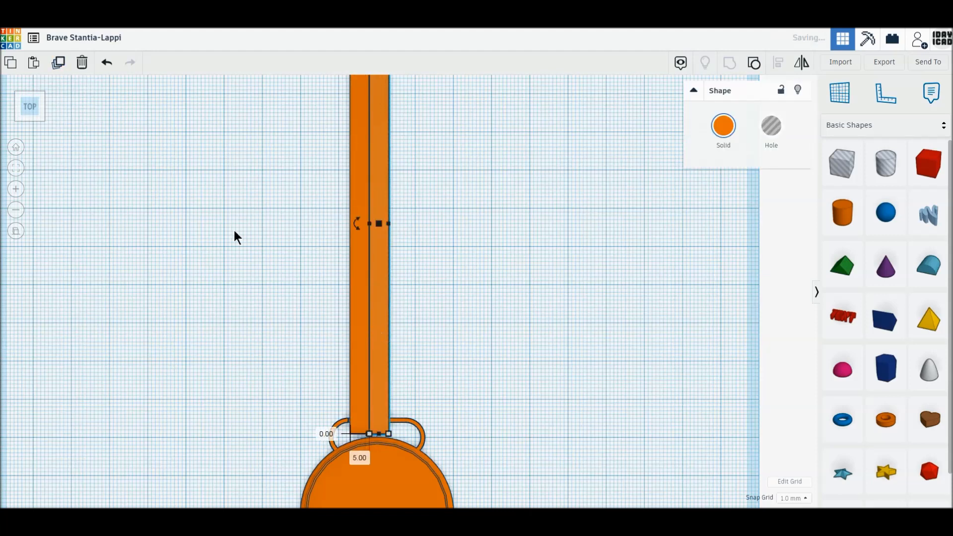
left_click(58, 65)
- Colour the three ribbon strips red, white and blue in order across the ribbon's width
left_click(356, 378)
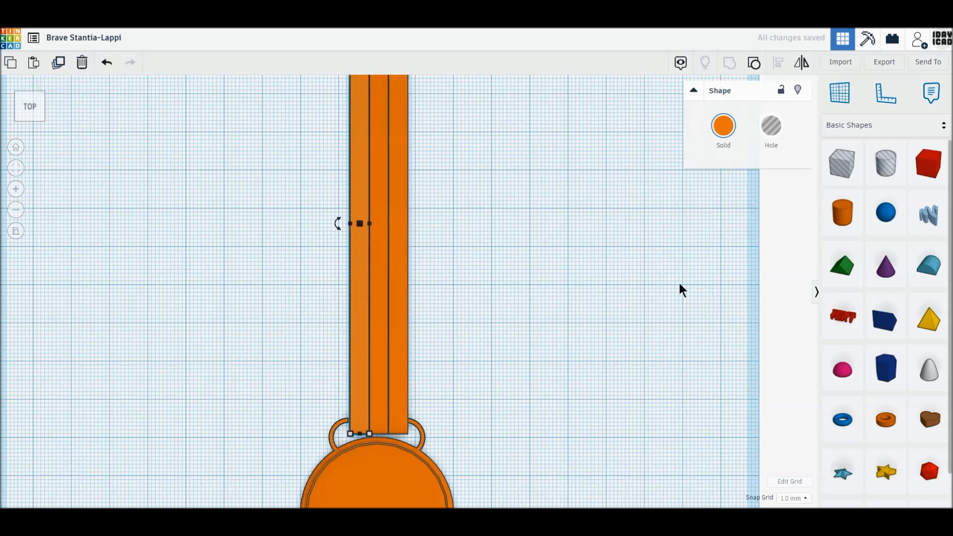
left_click(722, 130)
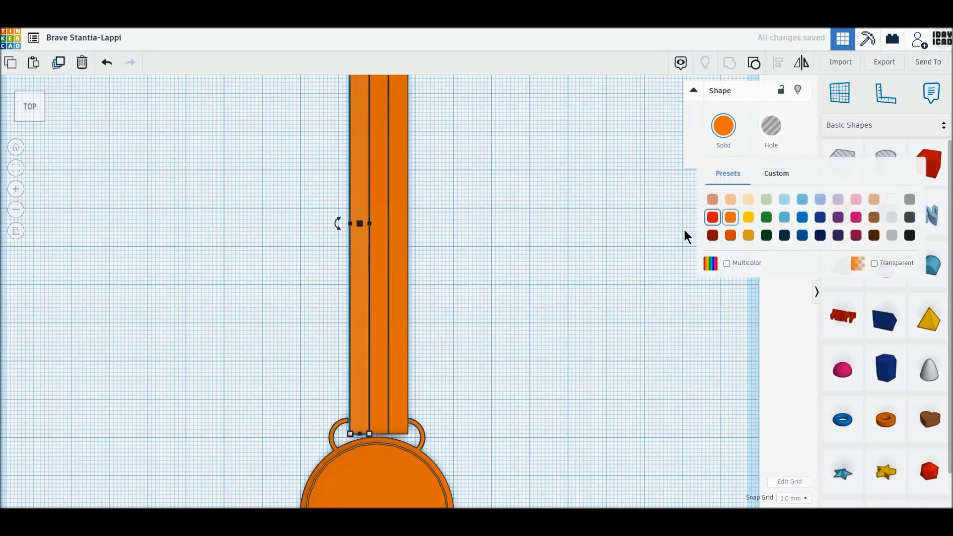
left_click(717, 219)
left_click(380, 238)
left_click(723, 126)
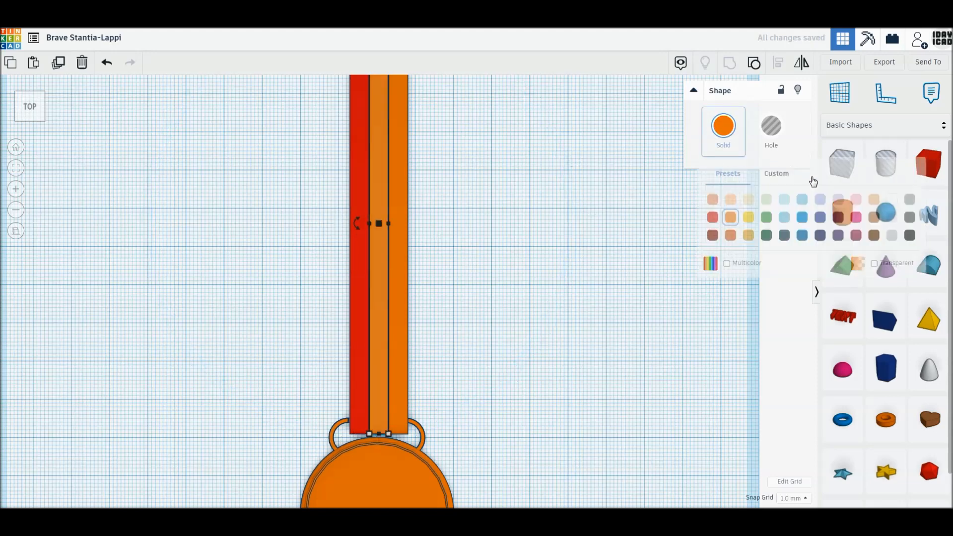
left_click(893, 200)
left_click(399, 233)
left_click(724, 129)
left_click(801, 218)
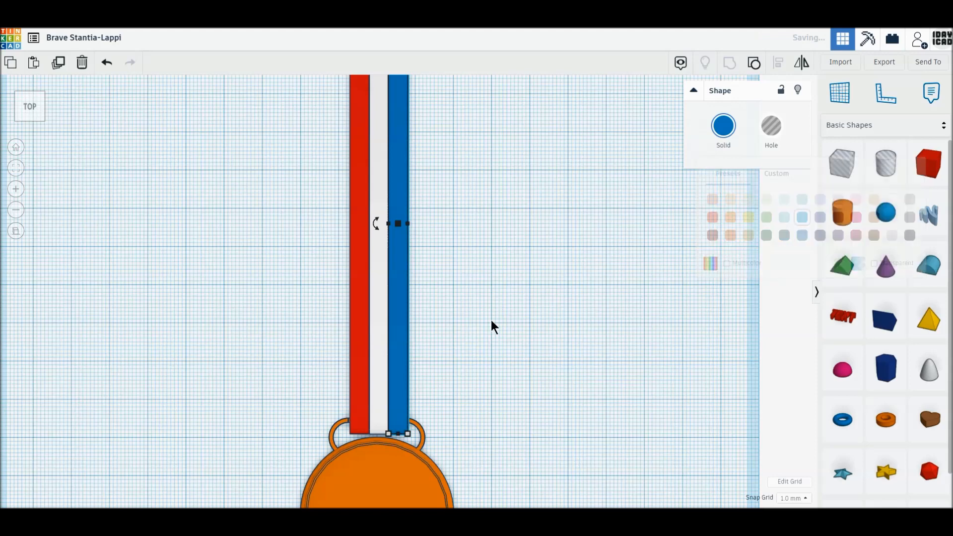
- Group the three ribbon strips and turn on Multicolor so the group keeps each strip's own colour
left_click_drag(479, 333, 306, 252)
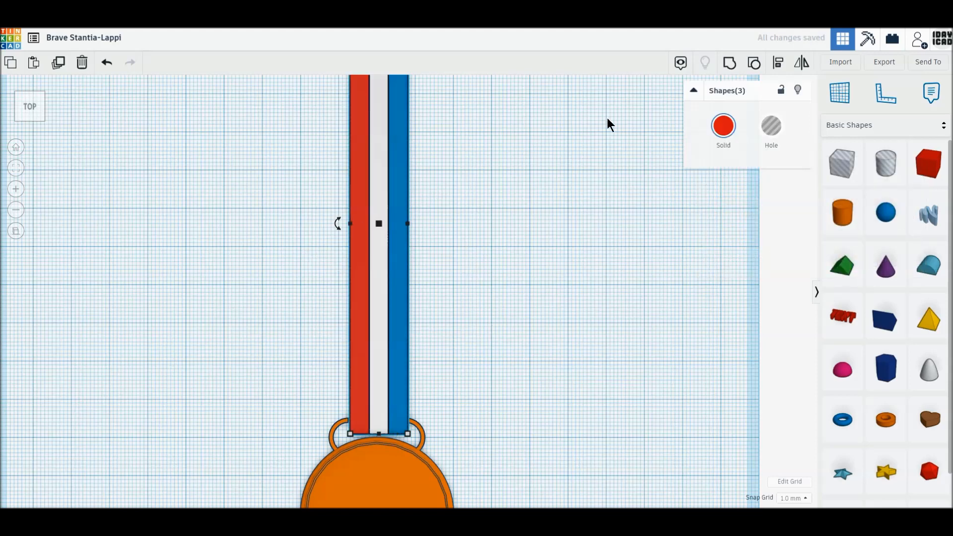
left_click(730, 64)
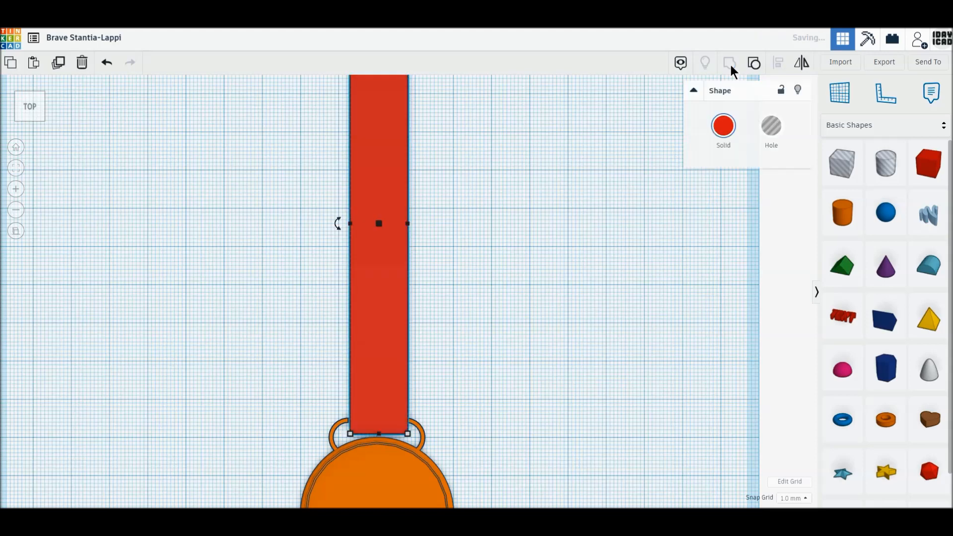
left_click(726, 128)
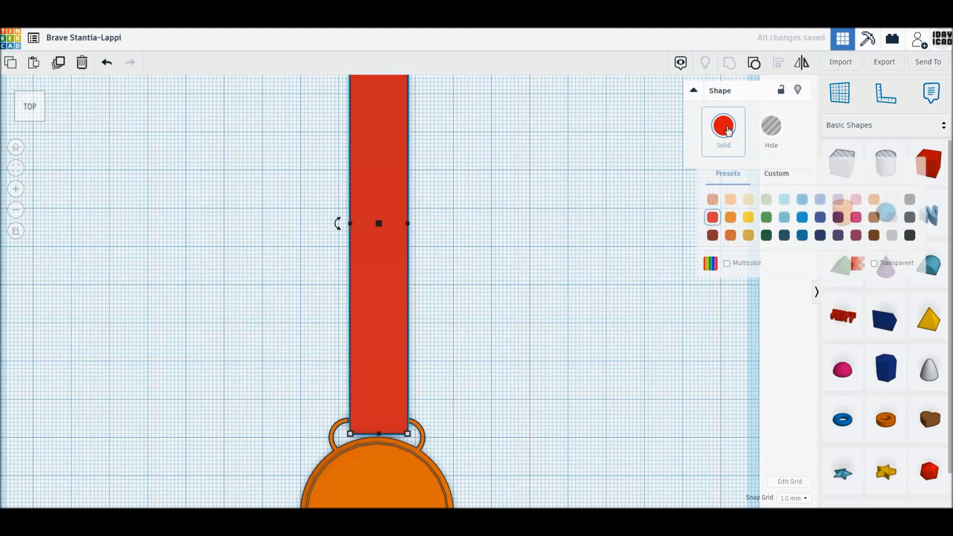
left_click(727, 264)
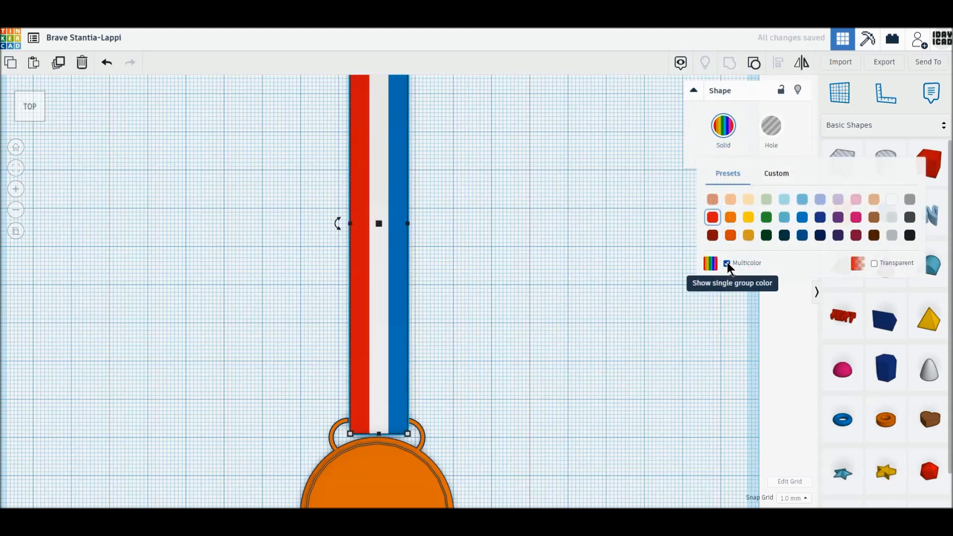
left_click(597, 288)
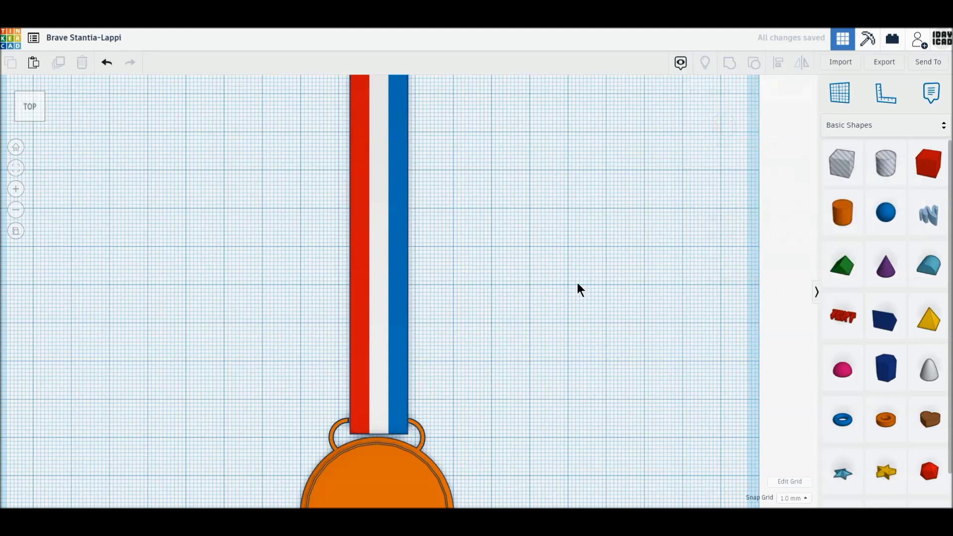
- Align the medal, its loop and the ribbon on their centres, both across the width and in height
left_click(44, 107)
left_click_drag(155, 187, 492, 362)
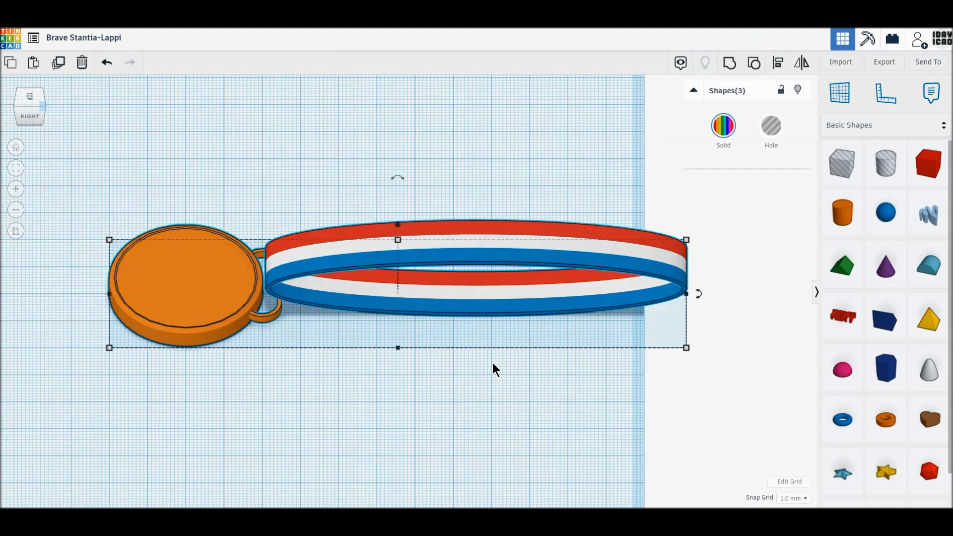
left_click(780, 65)
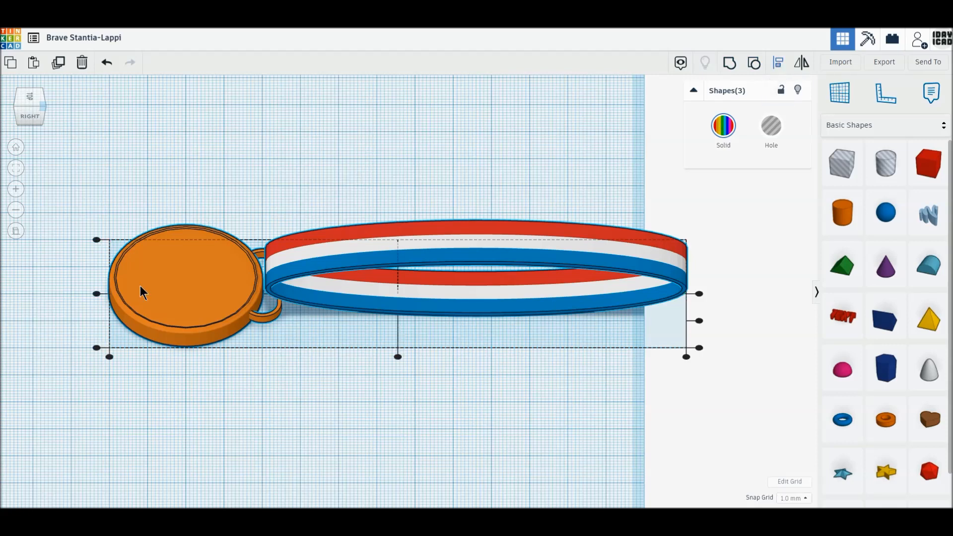
left_click(97, 295)
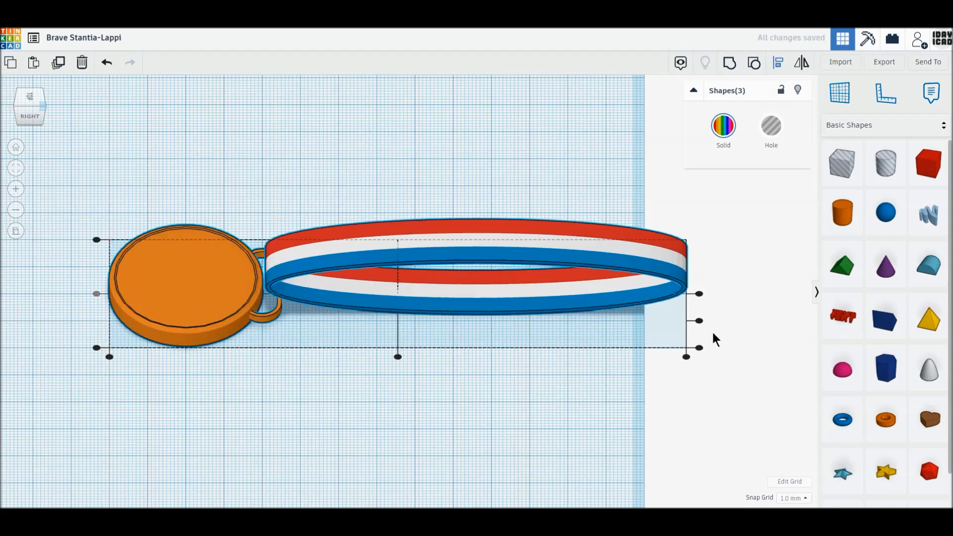
left_click(700, 320)
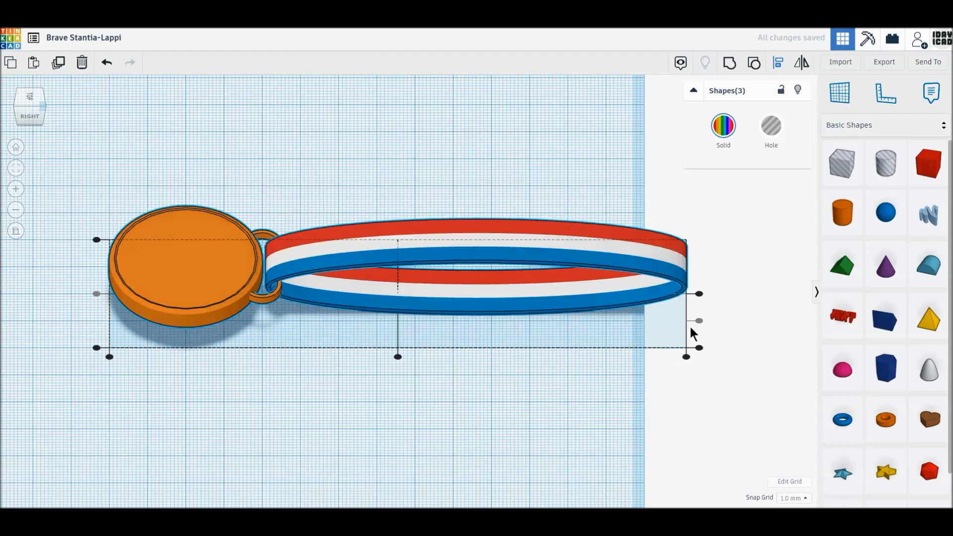
left_click(491, 455)
- Add a text shape reading "1" on the workplane beside the medal
left_click(29, 98)
left_click(29, 112)
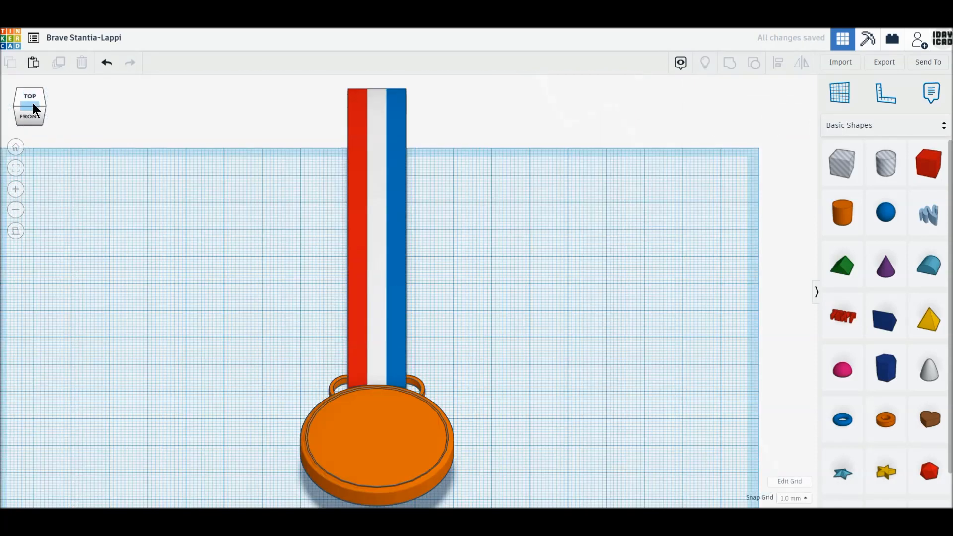
left_click(32, 97)
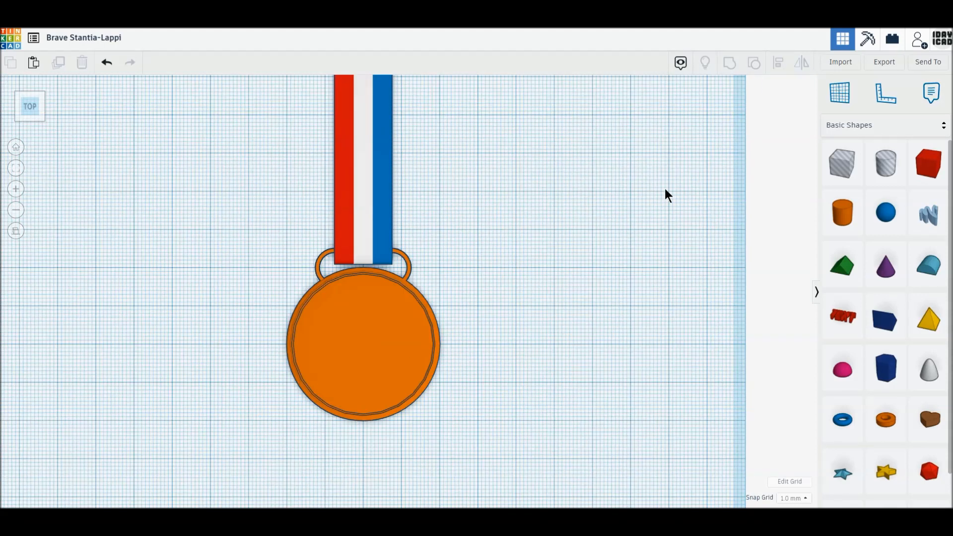
left_click_drag(824, 320, 557, 336)
left_click(738, 182)
double_click(727, 182)
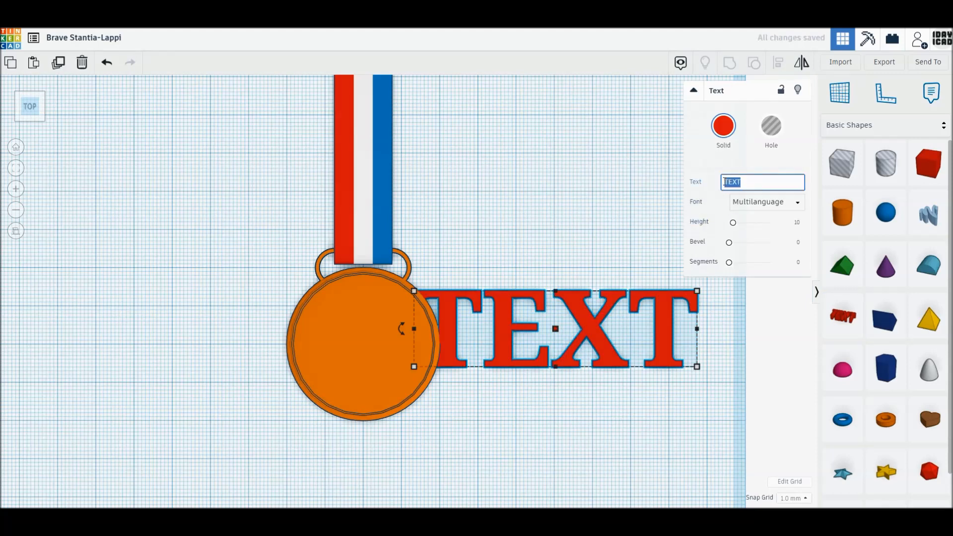
type("1")
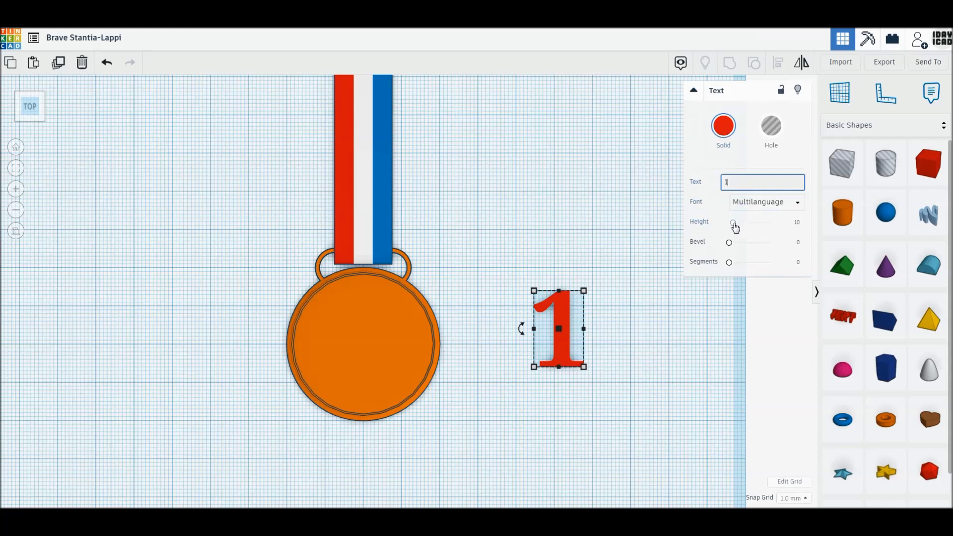
left_click(634, 230)
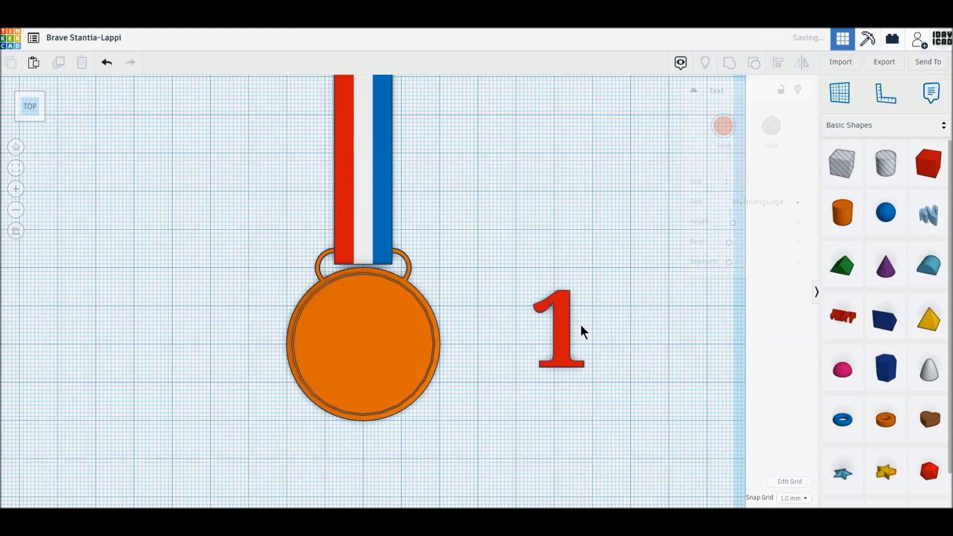
- Move the number 1 close to the medal's edge and set its length to 20 mm
left_click_drag(564, 338, 484, 357)
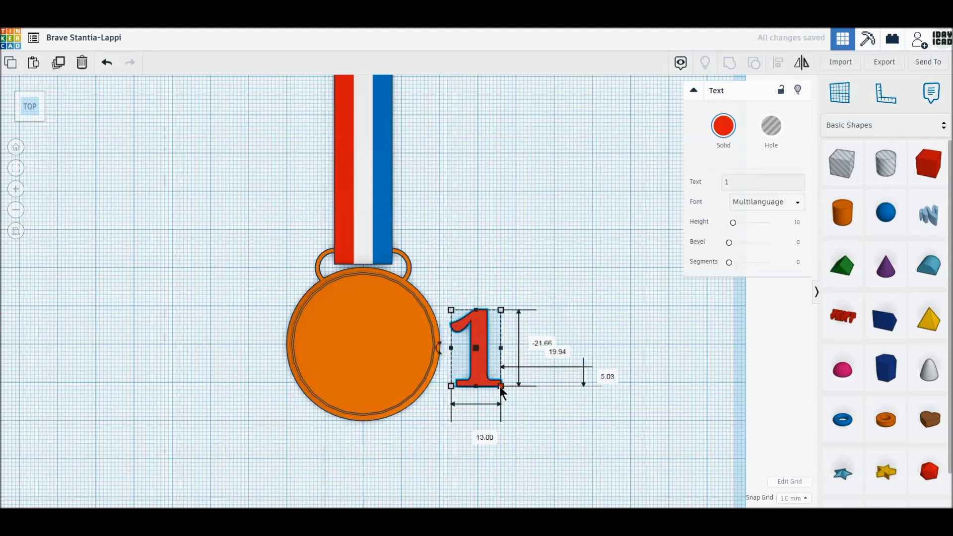
left_click(547, 348)
type("20")
key("Return")
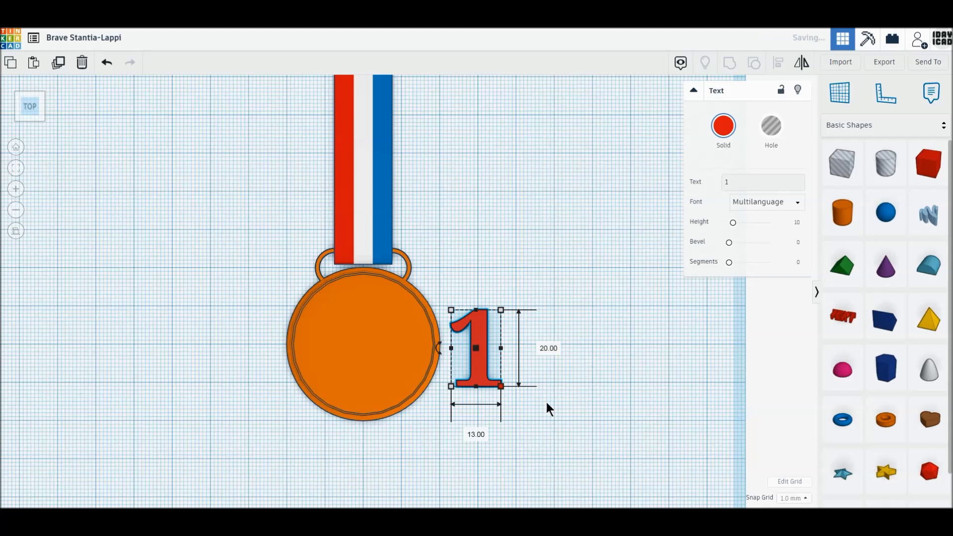
- Raise the number 1 off the workplane to the medal's level and set its height to 3.2 mm
left_click(31, 125)
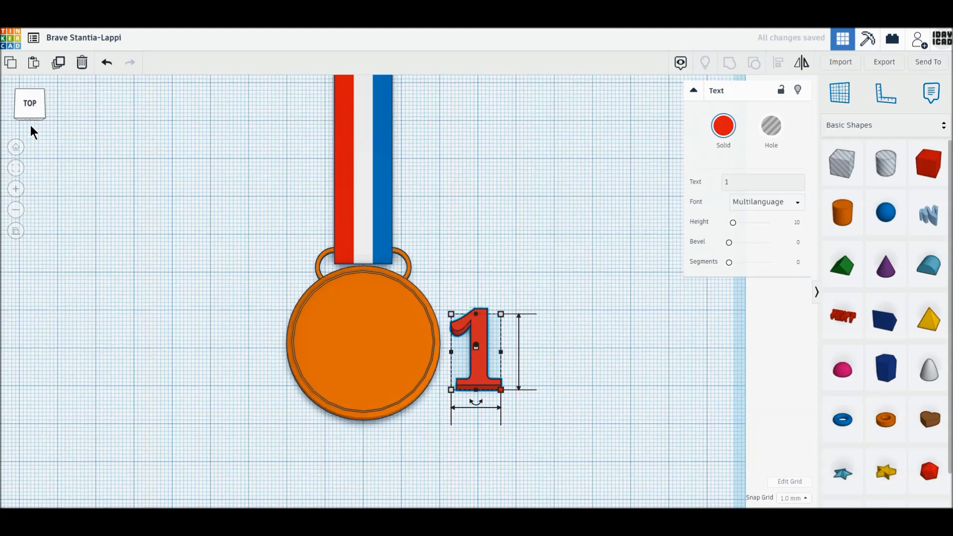
left_click_drag(474, 348, 475, 306)
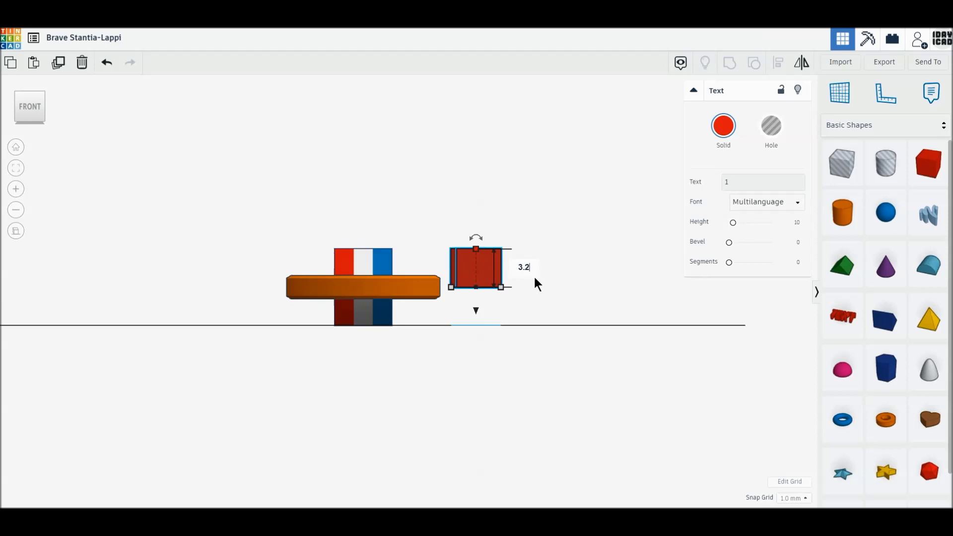
key("Return")
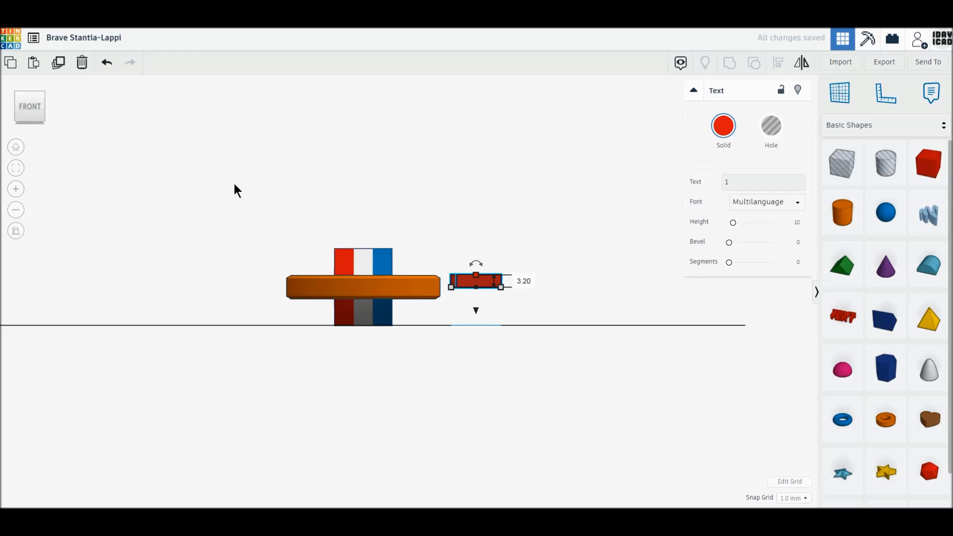
- Move the number 1 onto the medal's face and align it to the disc's centre
left_click(27, 94)
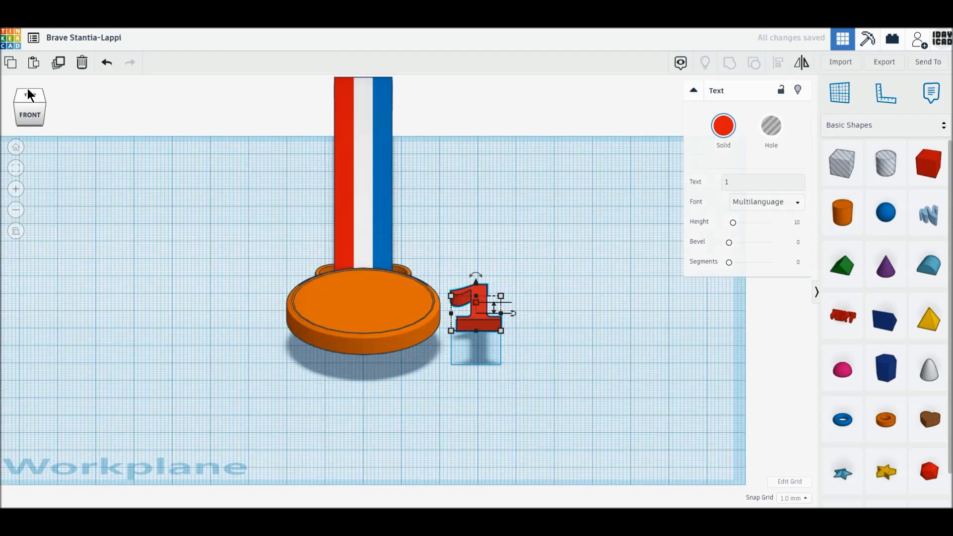
left_click_drag(486, 377, 374, 375)
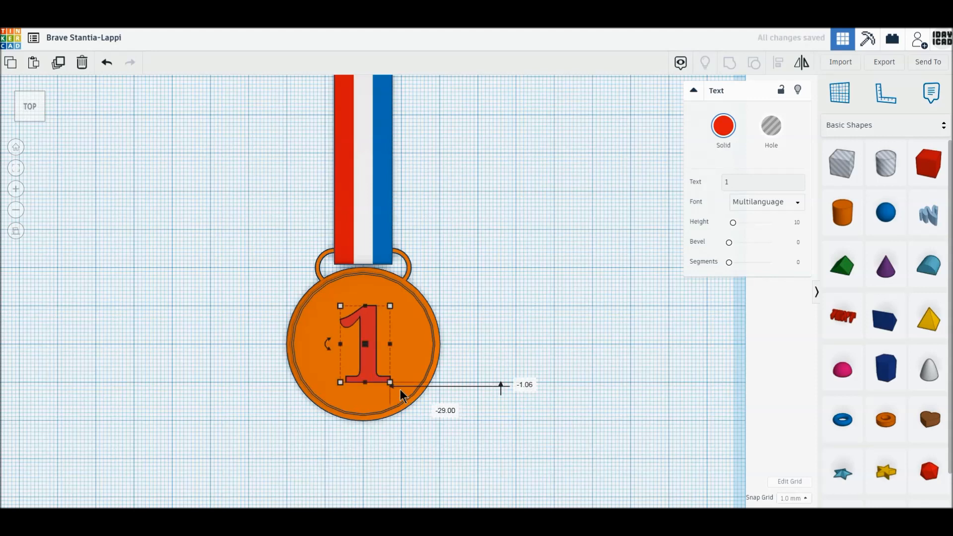
left_click_drag(425, 432, 361, 358)
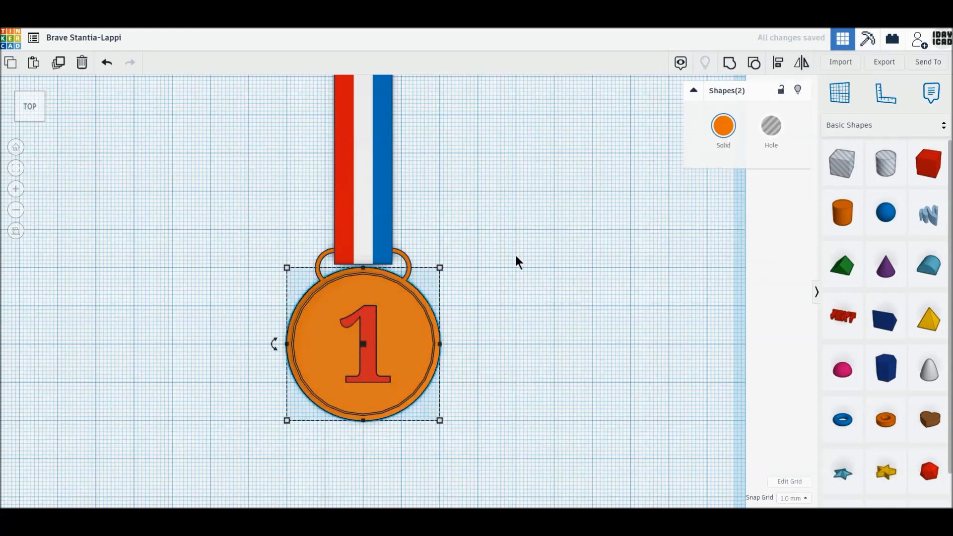
left_click(779, 64)
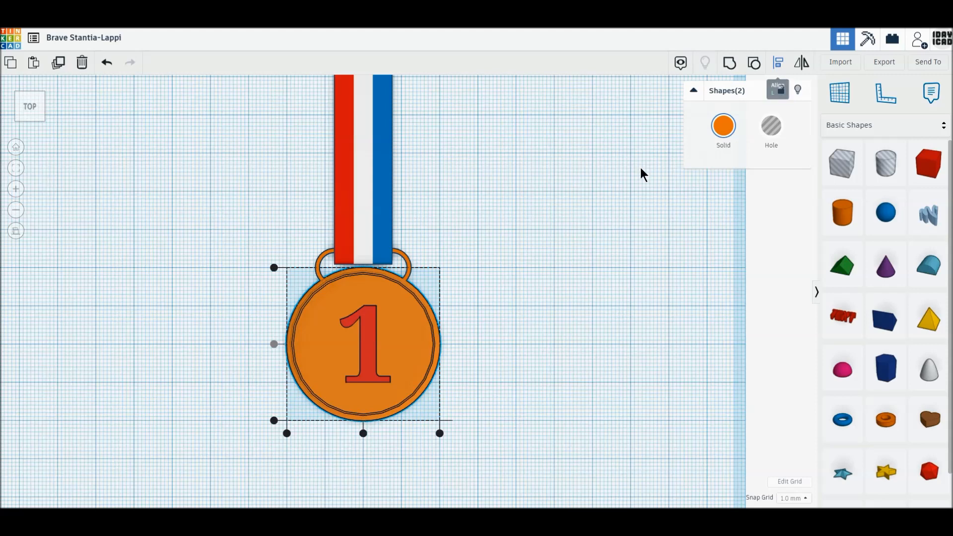
left_click(366, 434)
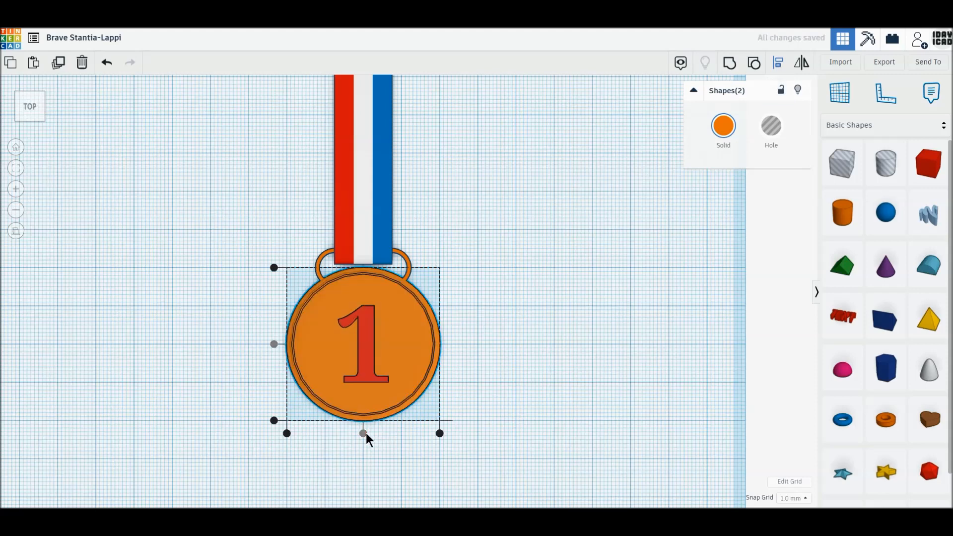
left_click(539, 356)
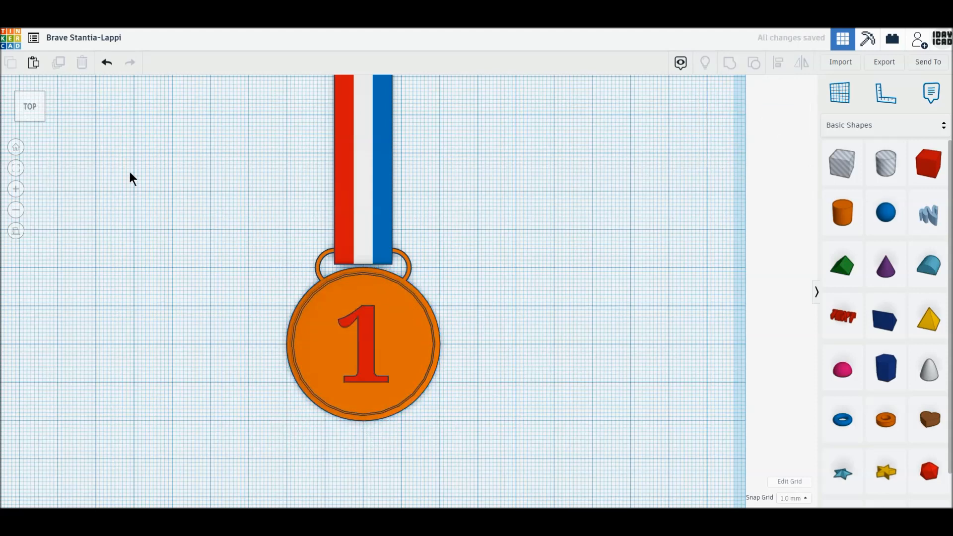
- Select the whole medal with its loop, ribbon and number and flip it over by 180°
left_click(30, 119)
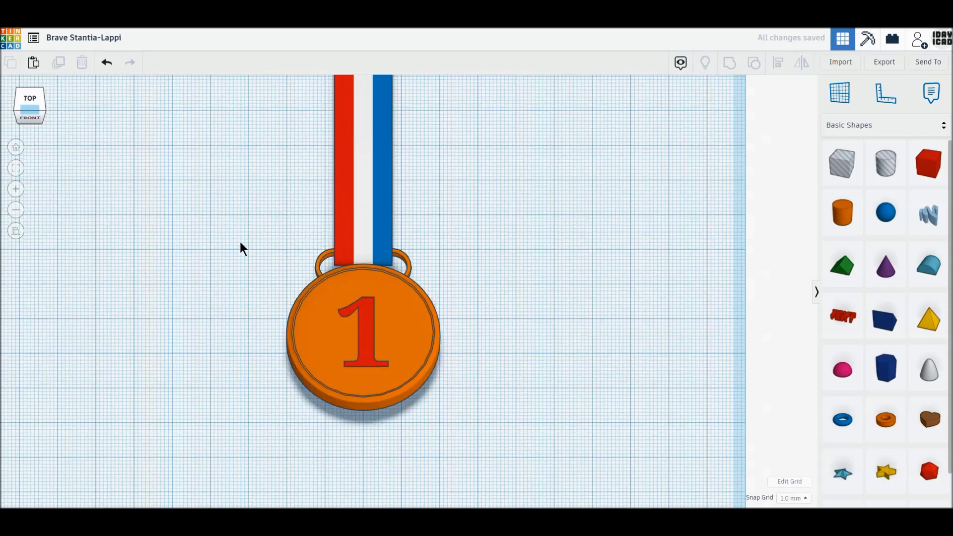
left_click_drag(502, 395, 266, 215)
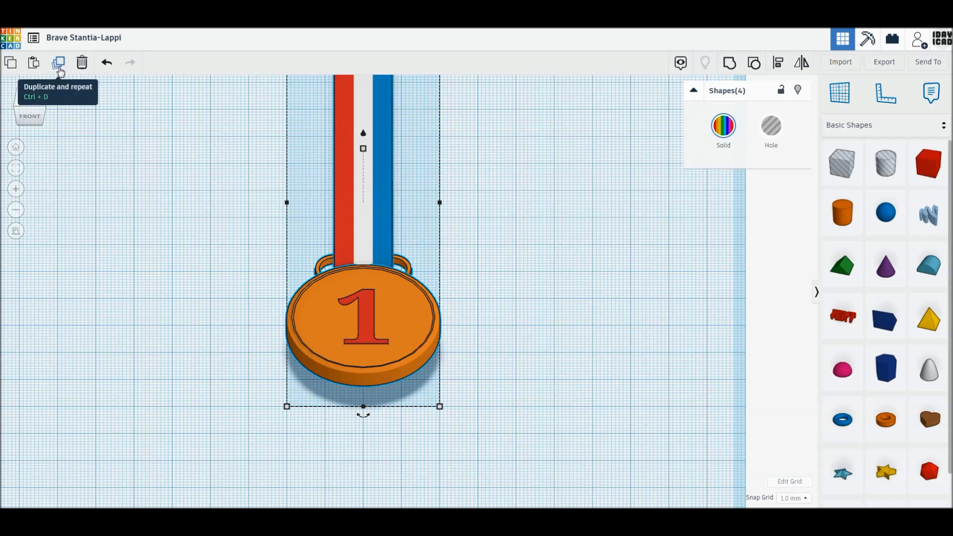
middle_click_drag(505, 154, 491, 225)
scroll(503, 234, "down", 2)
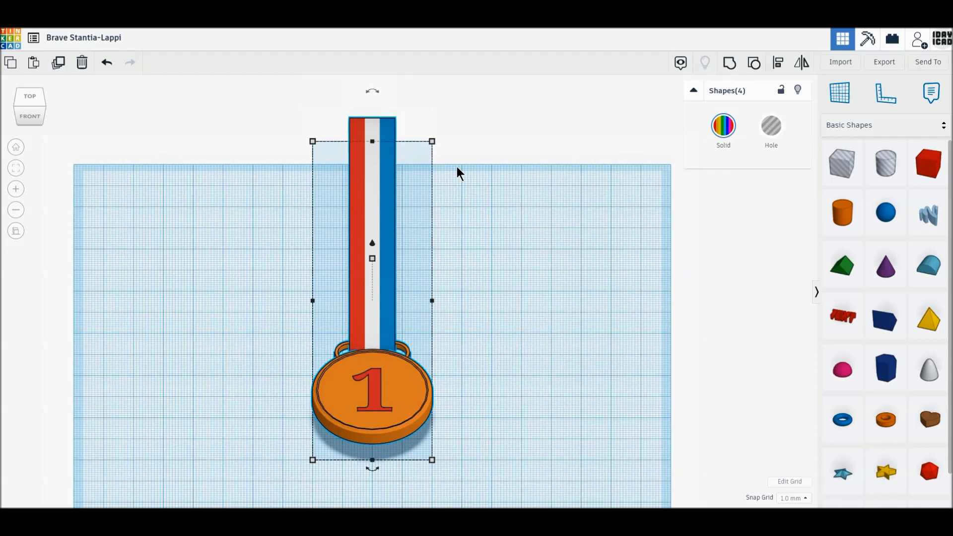
left_click_drag(373, 90, 369, 144)
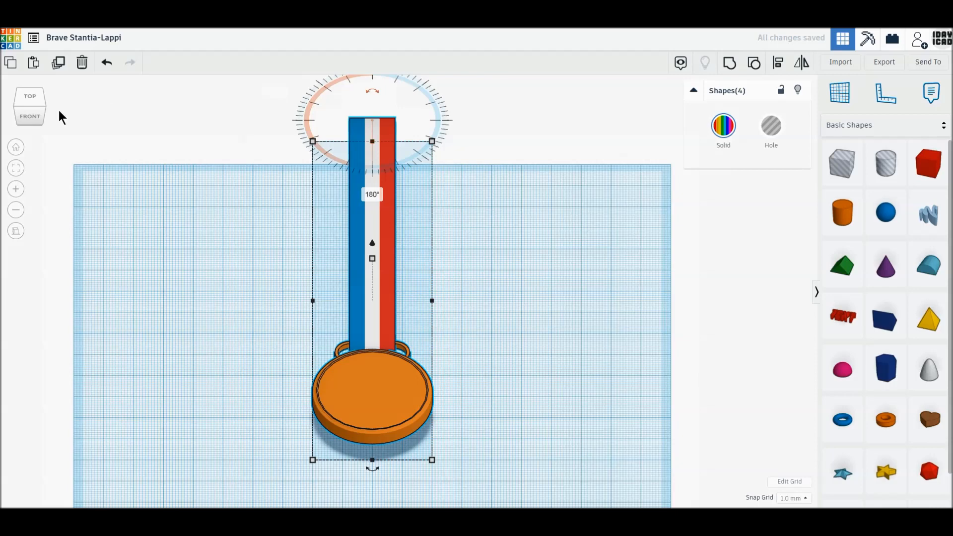
- Duplicate the number 1 on the medal's underside and raise the copy to 10 mm above the workplane, into the upper face
left_click(29, 125)
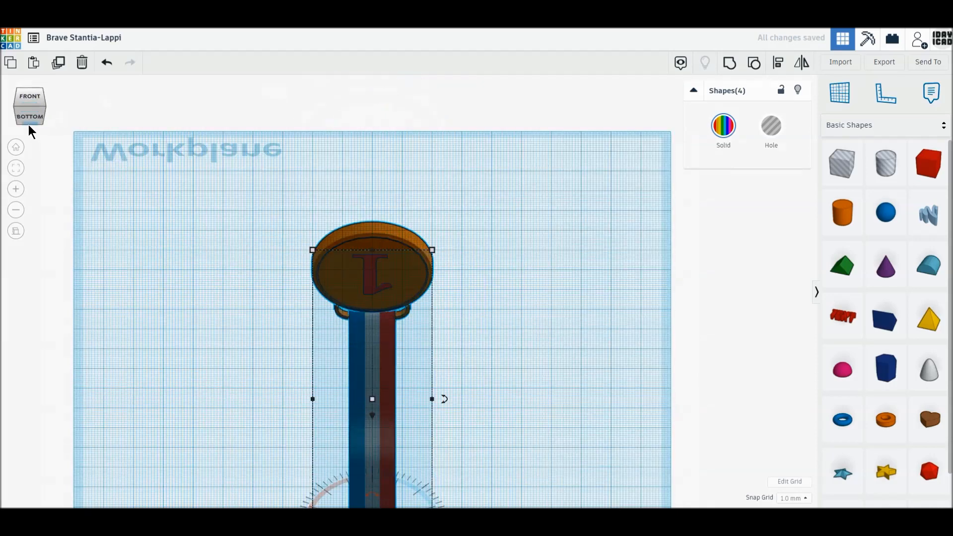
left_click(490, 273)
left_click(369, 272)
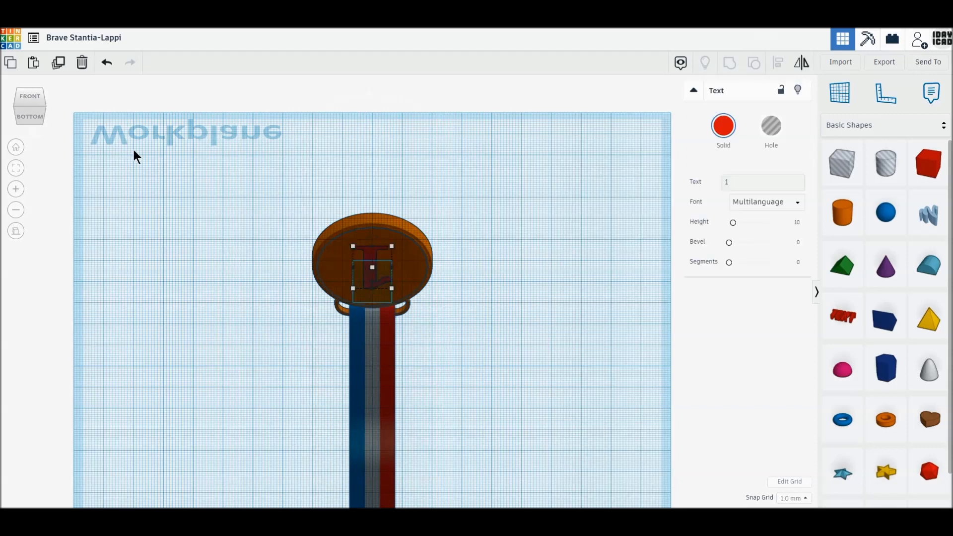
left_click(33, 95)
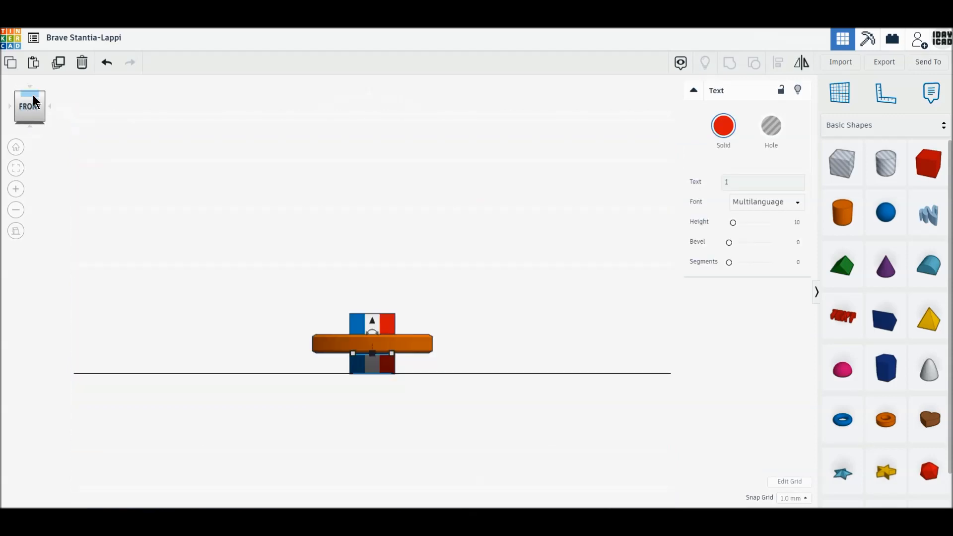
scroll(371, 386, "up", 2)
middle_click_drag(397, 388, 428, 330)
scroll(360, 371, "up", 2)
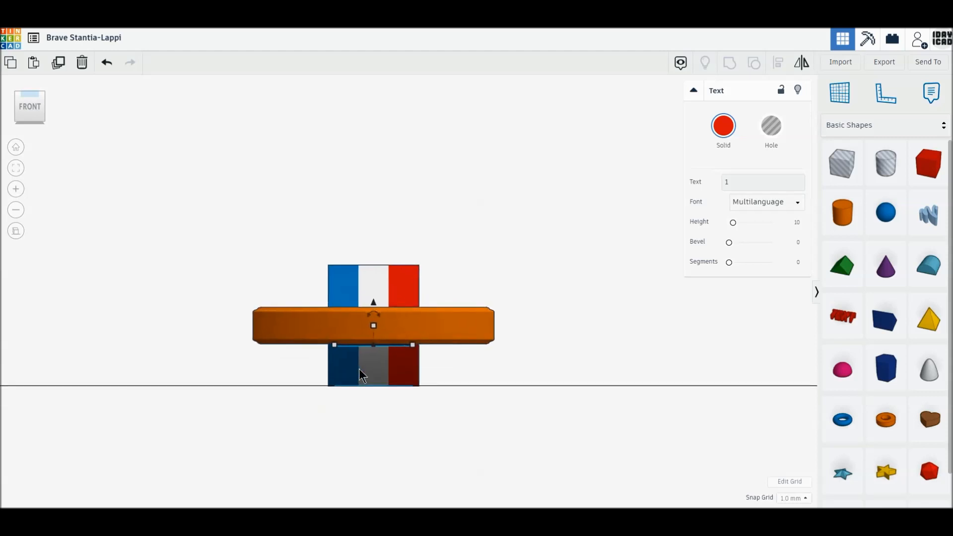
left_click(60, 63)
left_click_drag(386, 273, 386, 252)
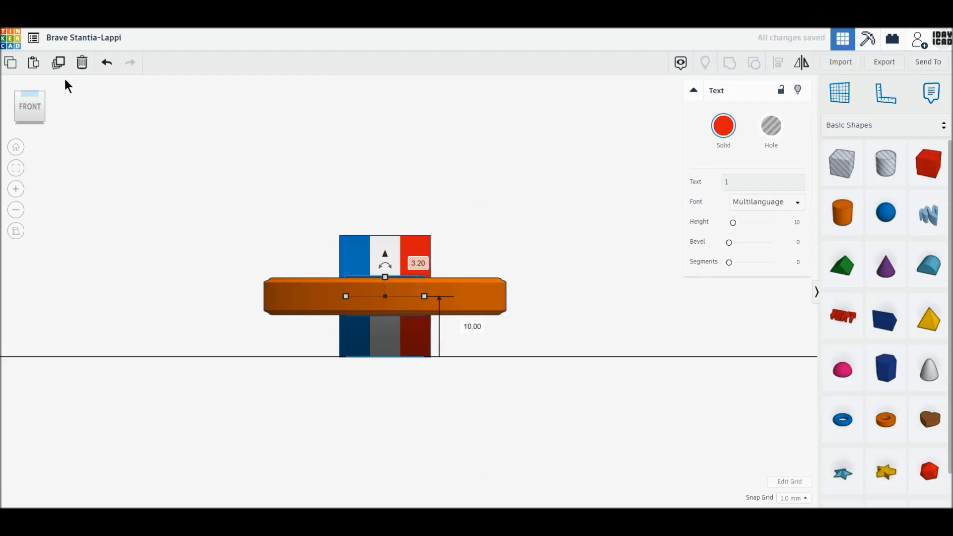
- Mirror the copied number 1 horizontally so it reads correctly from above
left_click(30, 87)
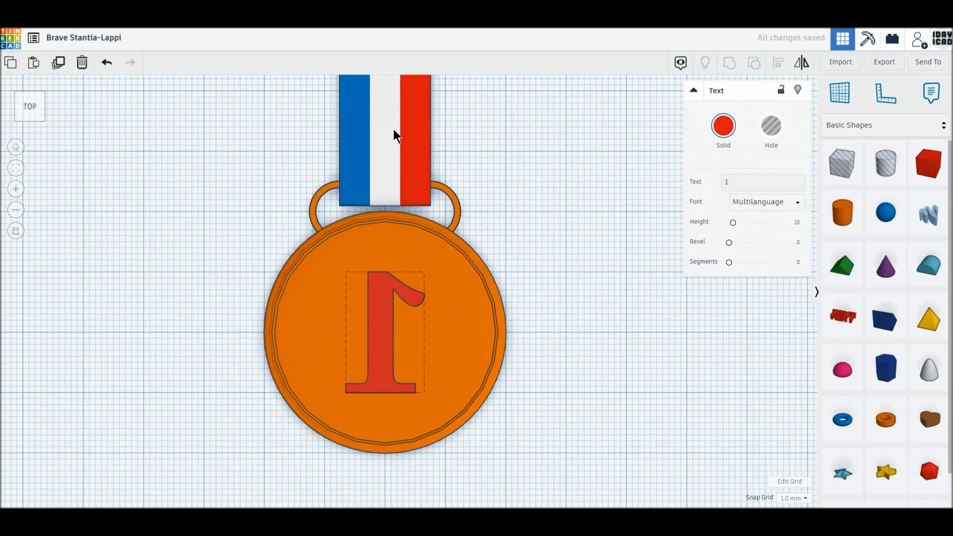
left_click(800, 65)
left_click(395, 406)
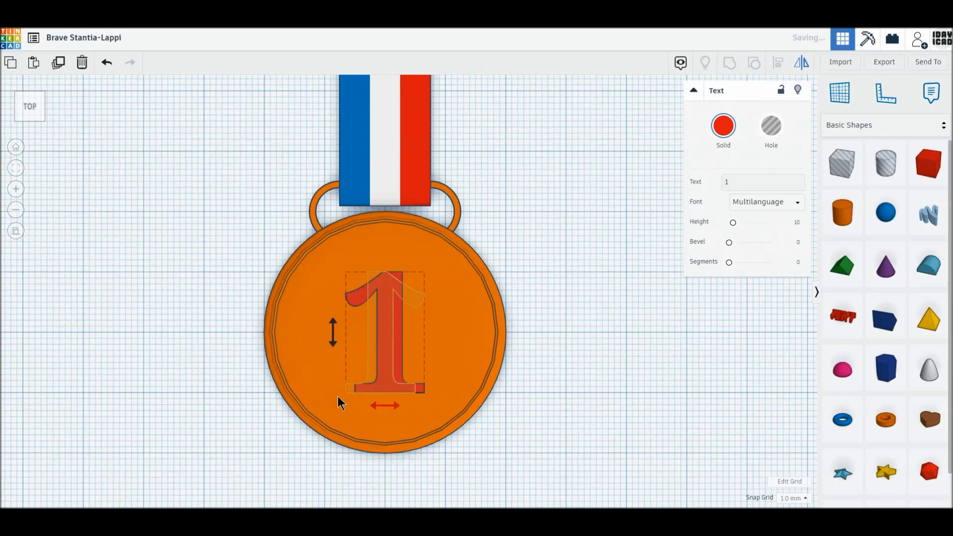
left_click(231, 352)
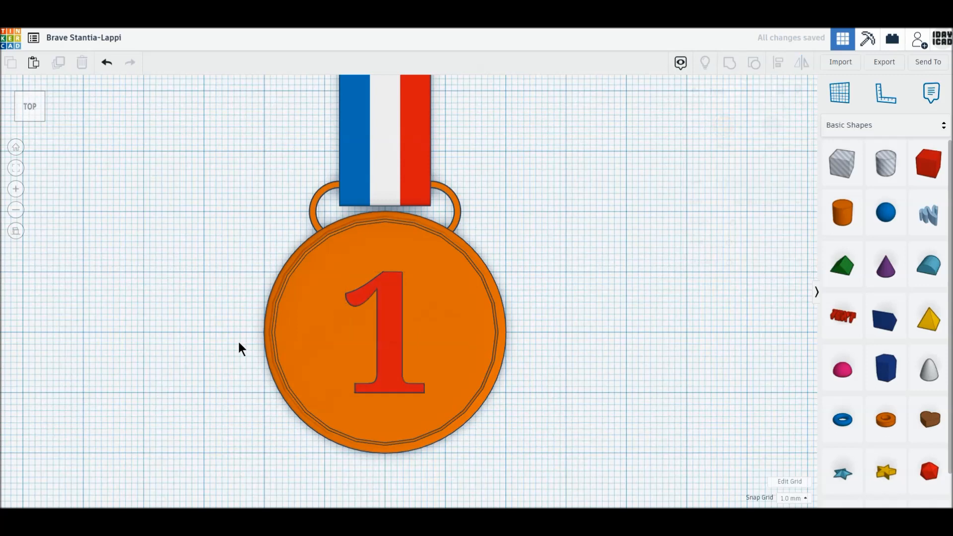
scroll(238, 340, "down", 2)
left_click_drag(230, 242, 568, 454)
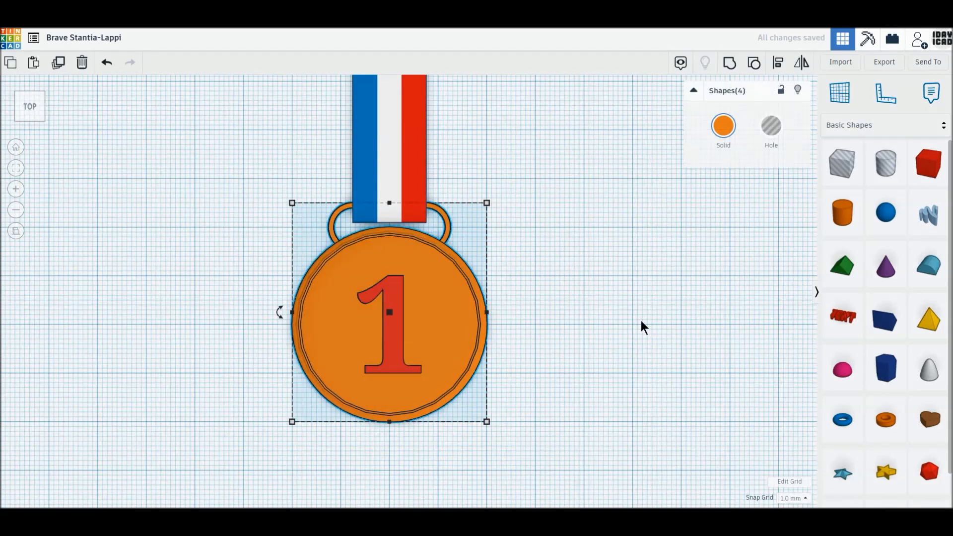
left_click(776, 69)
left_click(583, 412)
- Recolour the medal's disc and both number 1 shapes gold
left_click_drag(241, 270, 580, 439)
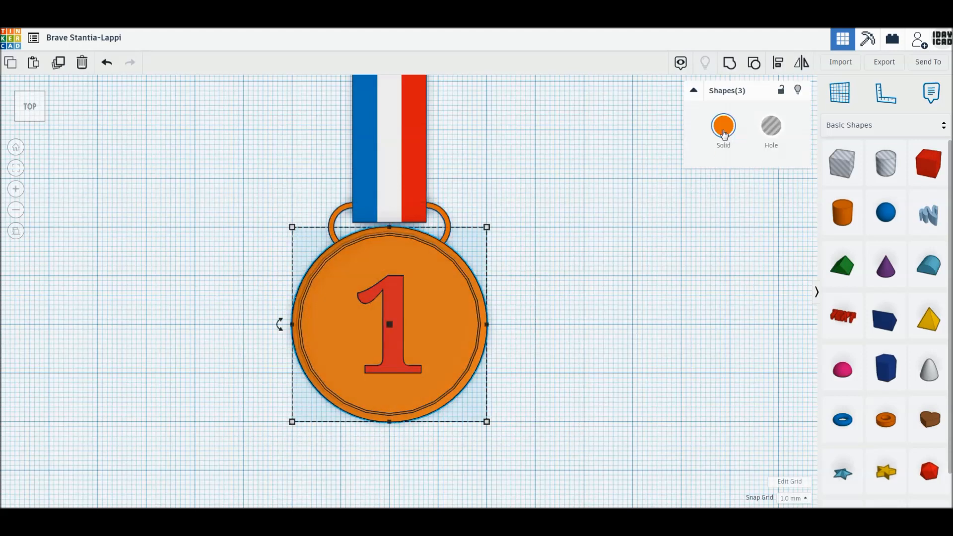
left_click(724, 126)
left_click(747, 237)
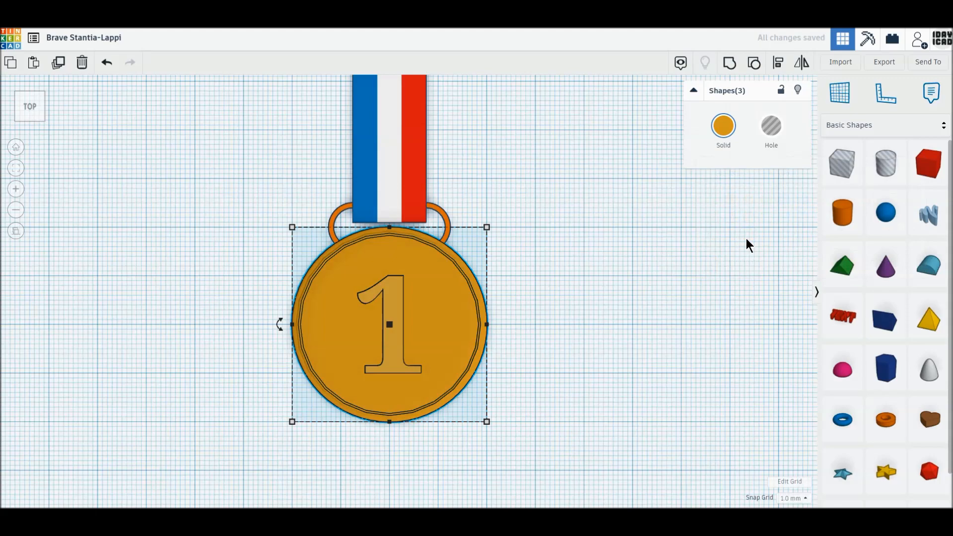
left_click(576, 349)
- Recolour the loop between the disc and the ribbon gold to match the medal
scroll(576, 354, "down", 3)
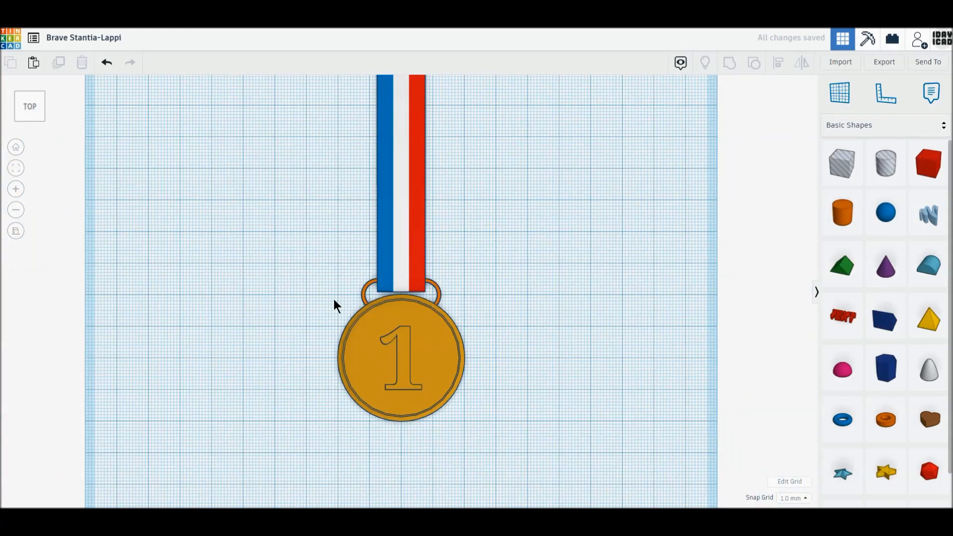
left_click(364, 297)
left_click(726, 133)
left_click(747, 235)
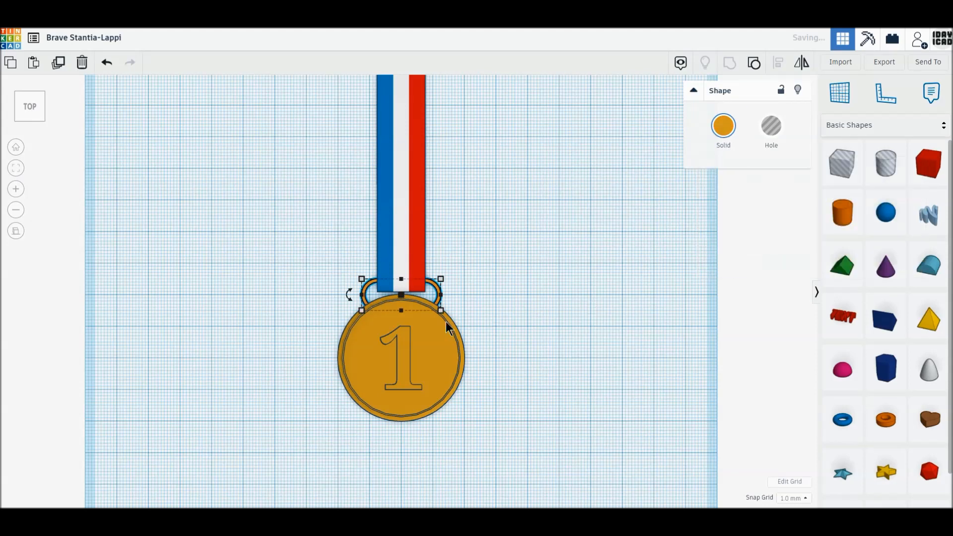
left_click(328, 316)
- Duplicate the complete medal with its loop and ribbon and move the copy 50 mm to the left
scroll(335, 314, "down", 4)
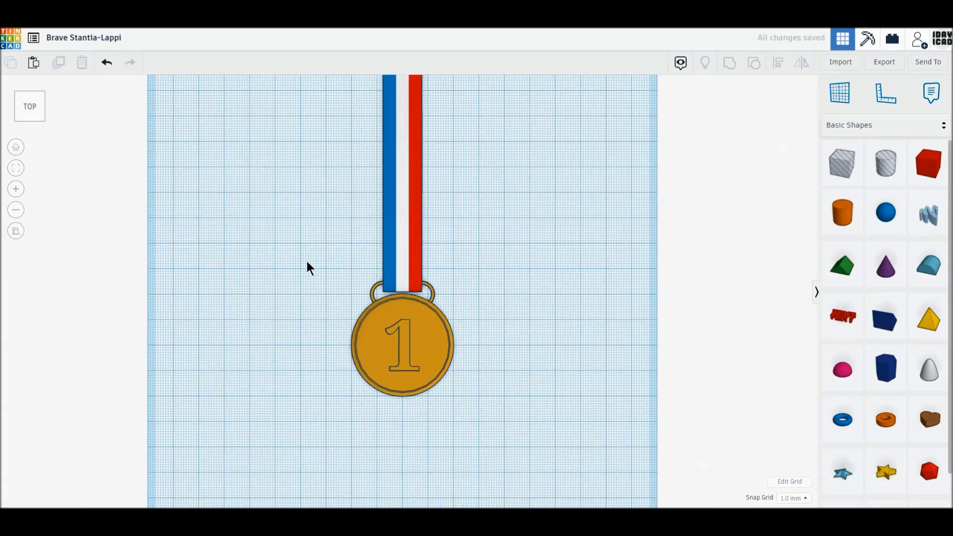
left_click_drag(300, 240, 542, 471)
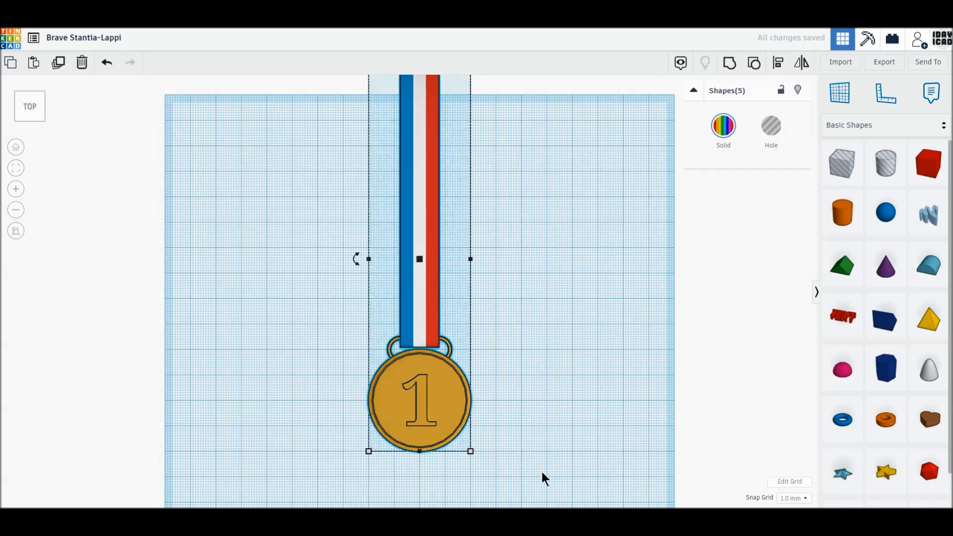
left_click(59, 65)
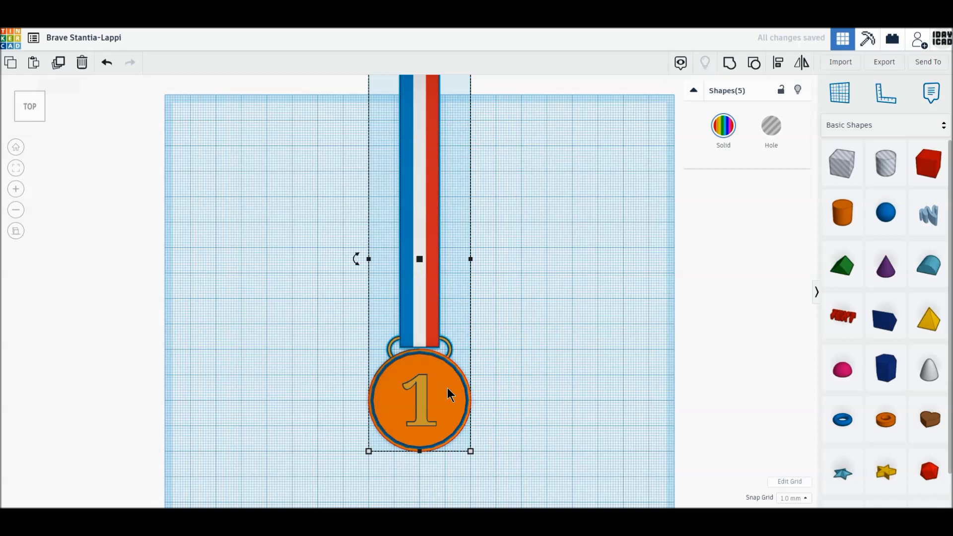
left_click_drag(447, 388, 320, 386)
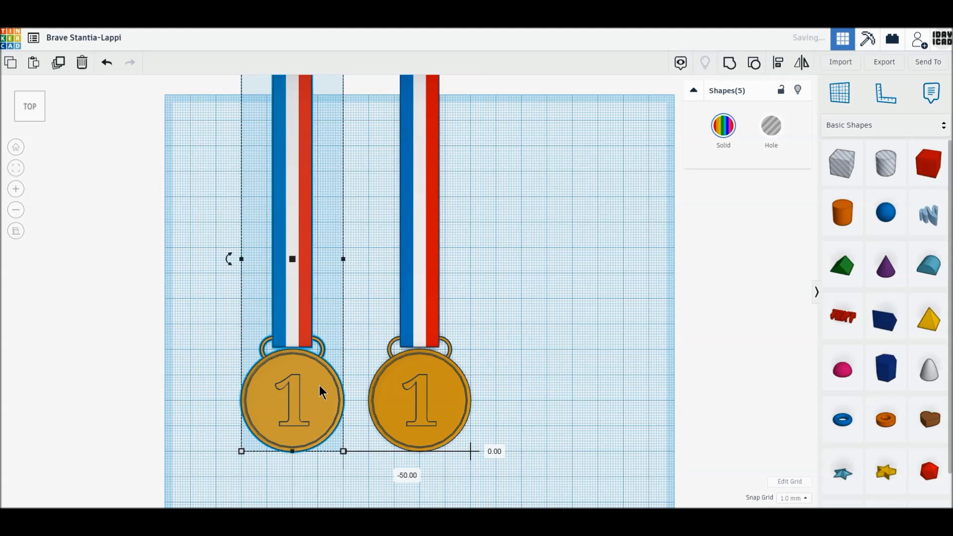
- Duplicate the medal again and move this copy 150 mm to the right, beyond the original medal
left_click(59, 63)
left_click_drag(180, 391, 567, 388)
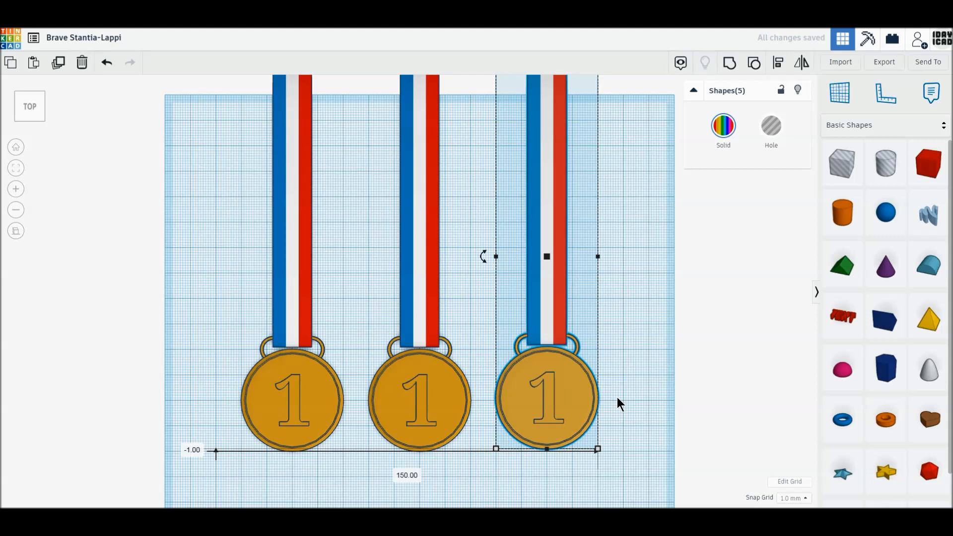
left_click(632, 424)
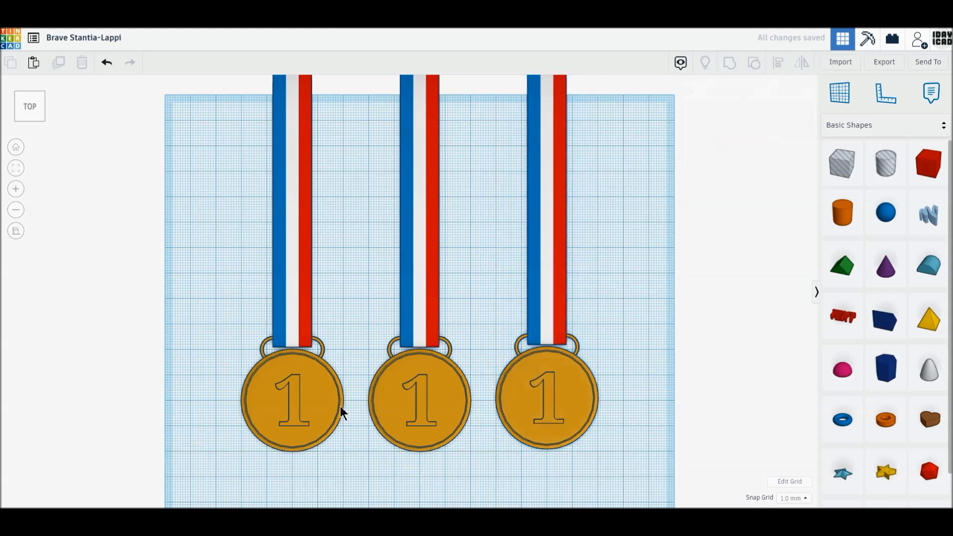
- Change the number on the upper face of the left medal to 2
left_click(297, 406)
left_click(735, 180)
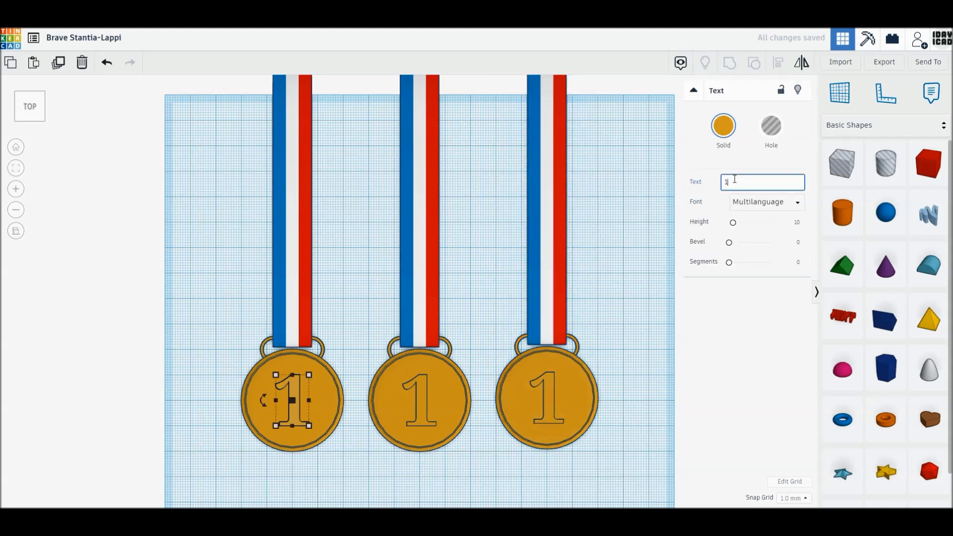
key("BackSpace")
type("2")
left_click(355, 445)
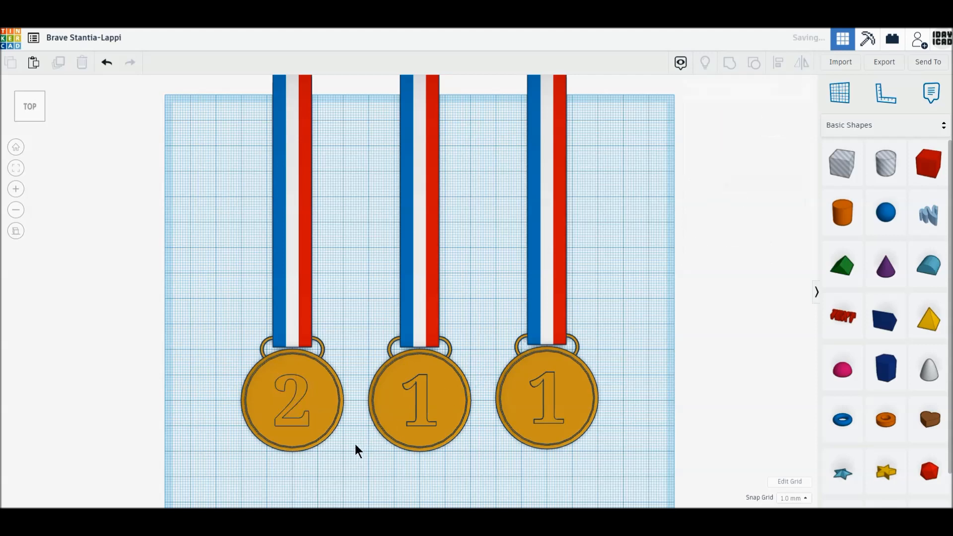
- Change the number on the upper face of the right medal to 3
left_click(553, 421)
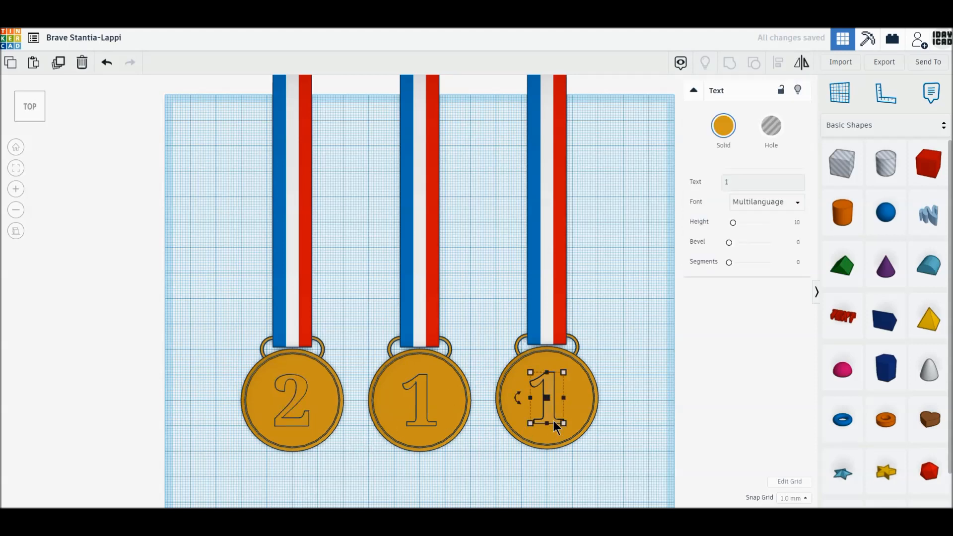
left_click(726, 183)
key("BackSpace")
type("3")
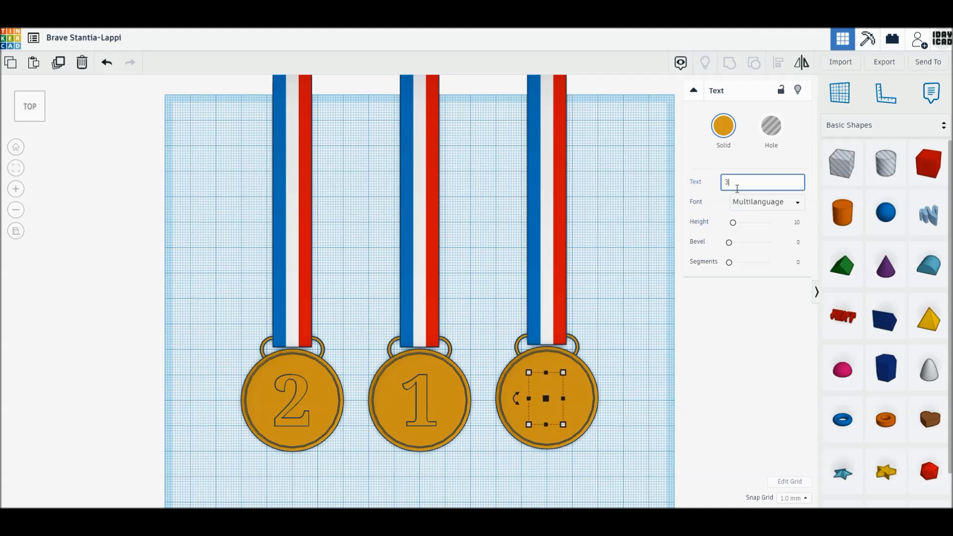
key("Return")
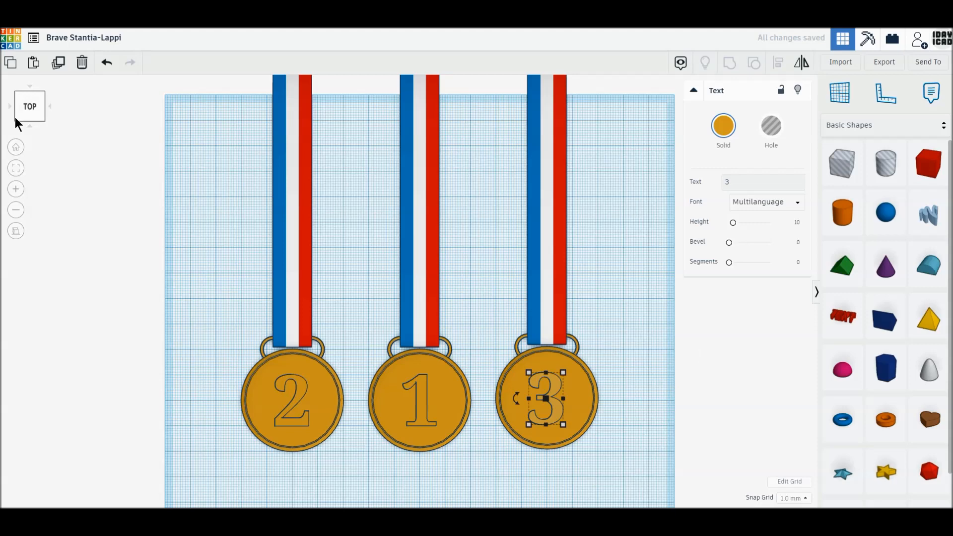
- View the medals from below and change the number on the number 2 medal's underside to 2
left_click(29, 124)
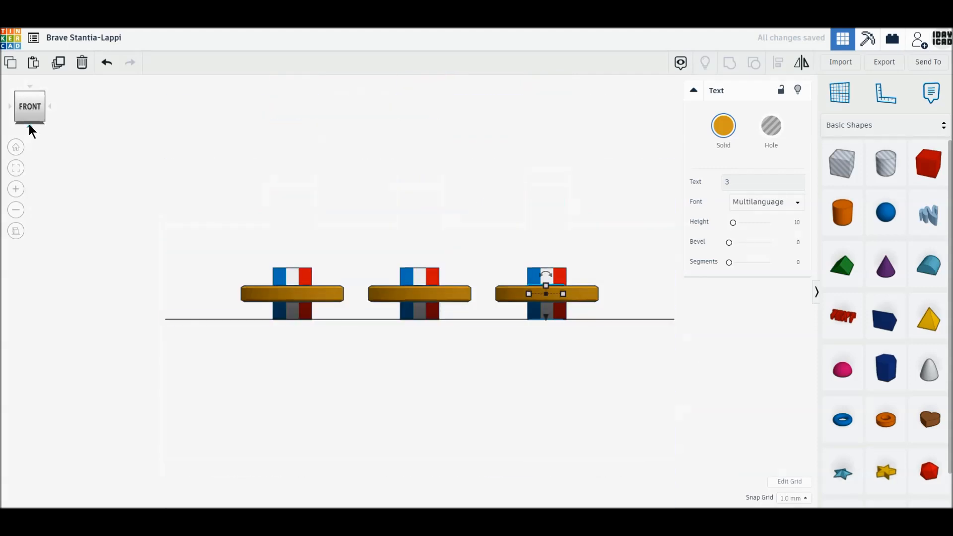
left_click(29, 128)
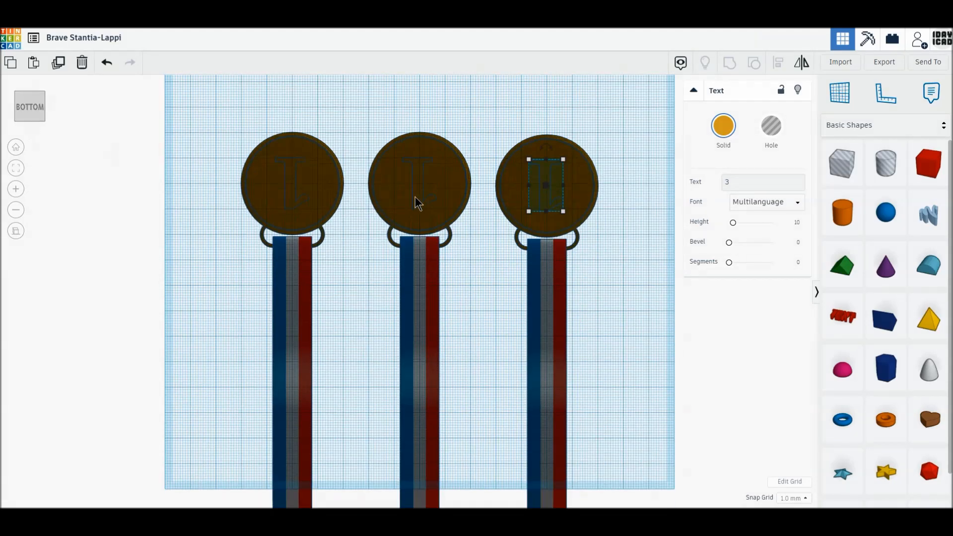
left_click(295, 197)
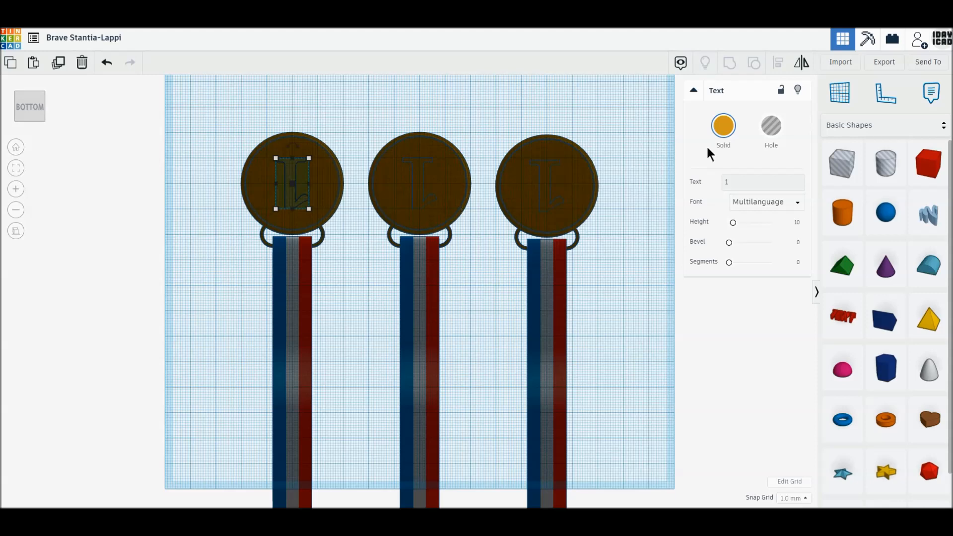
left_click(726, 182)
key("BackSpace")
type("2")
key("Return")
- Change the number on the underside of the number 3 medal to 3
left_click(551, 202)
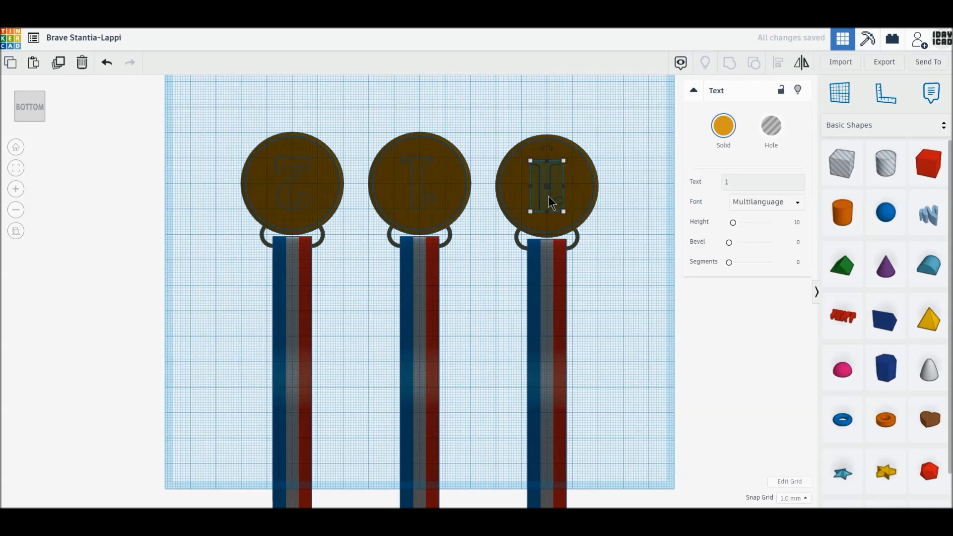
left_click(724, 186)
key("BackSpace")
type("3")
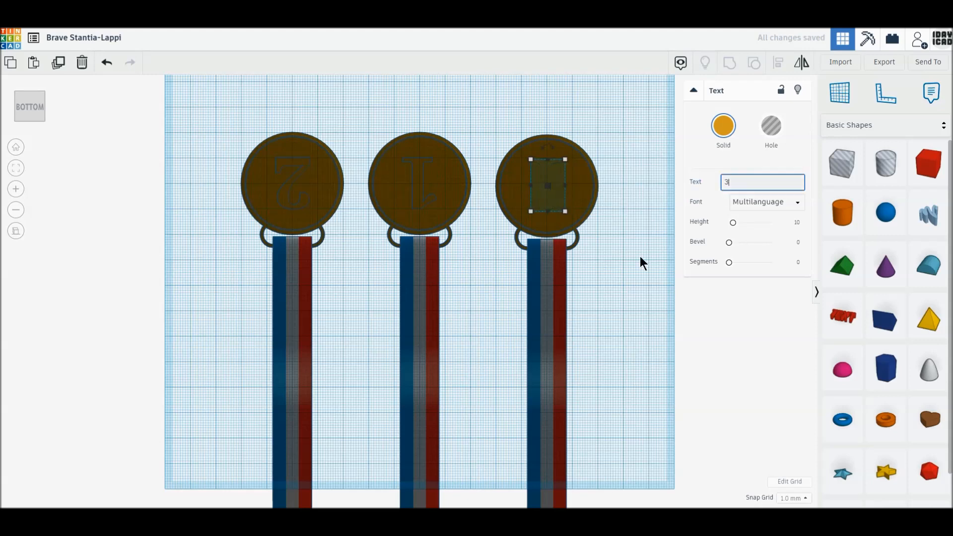
left_click(640, 257)
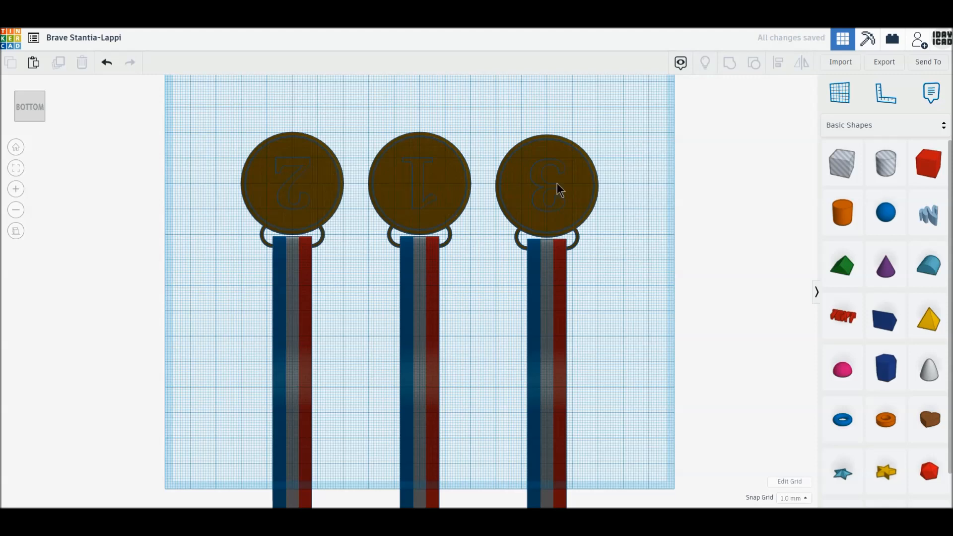
- Centre the number 2 medal's disc and both its numbers on each other horizontally, seen from above
left_click(16, 148)
left_click(30, 100)
scroll(283, 338, "up", 3)
left_click_drag(217, 355, 316, 401)
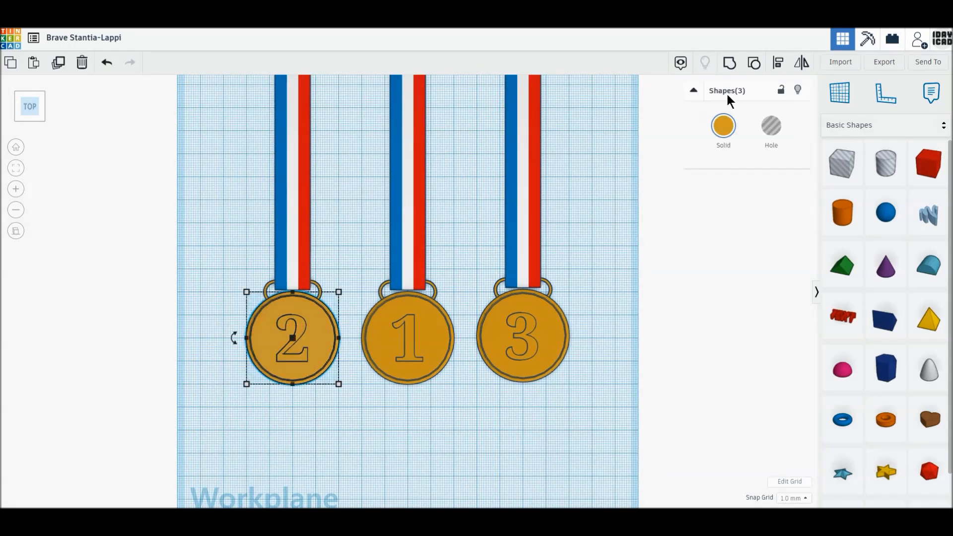
left_click(778, 73)
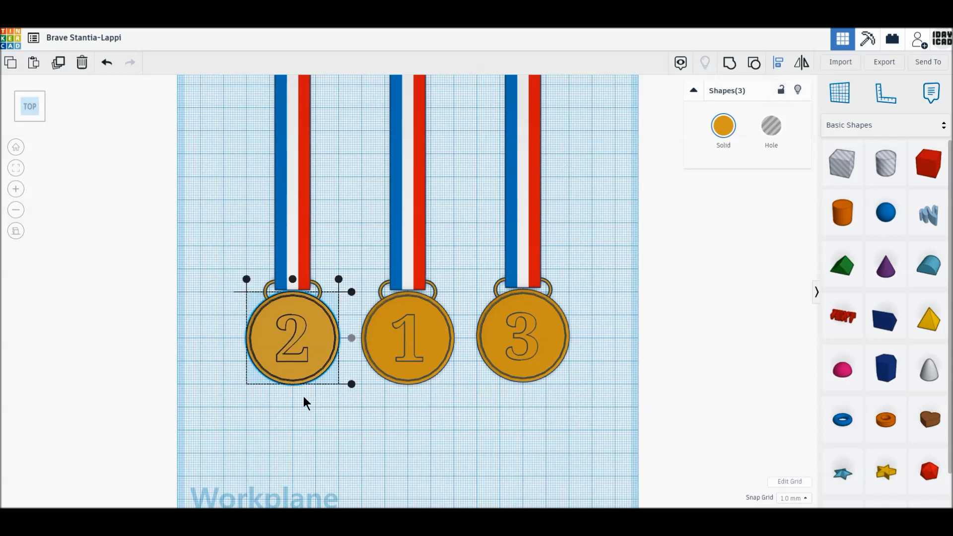
left_click(293, 281)
- Align the number 2 medal's disc, numbers, ring and ribbon on their common horizontal centre
left_click_drag(240, 241, 335, 345)
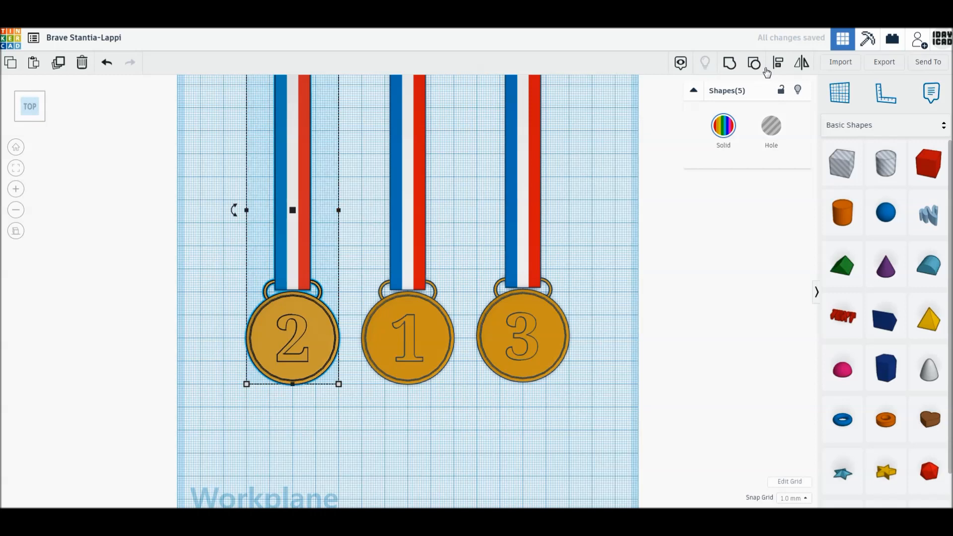
left_click(777, 62)
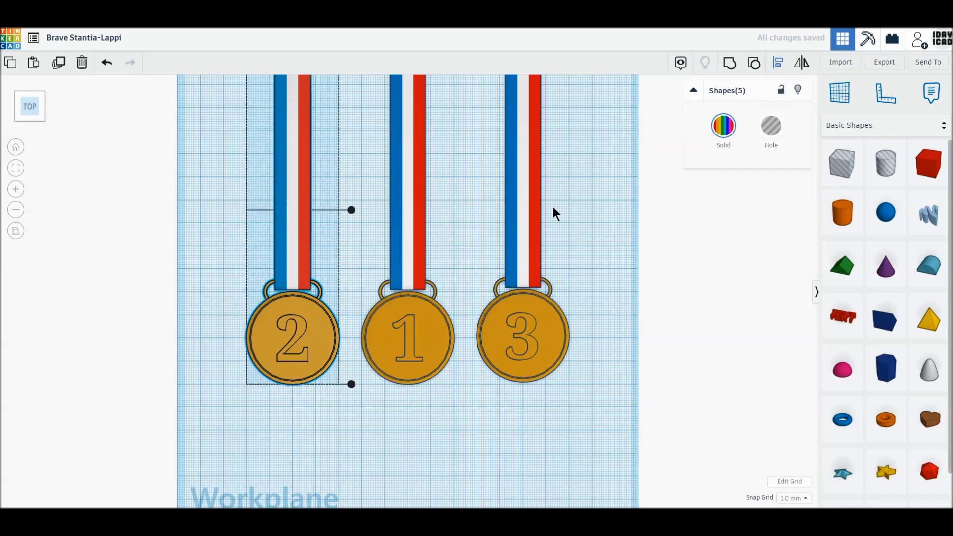
scroll(398, 358, "down", 3)
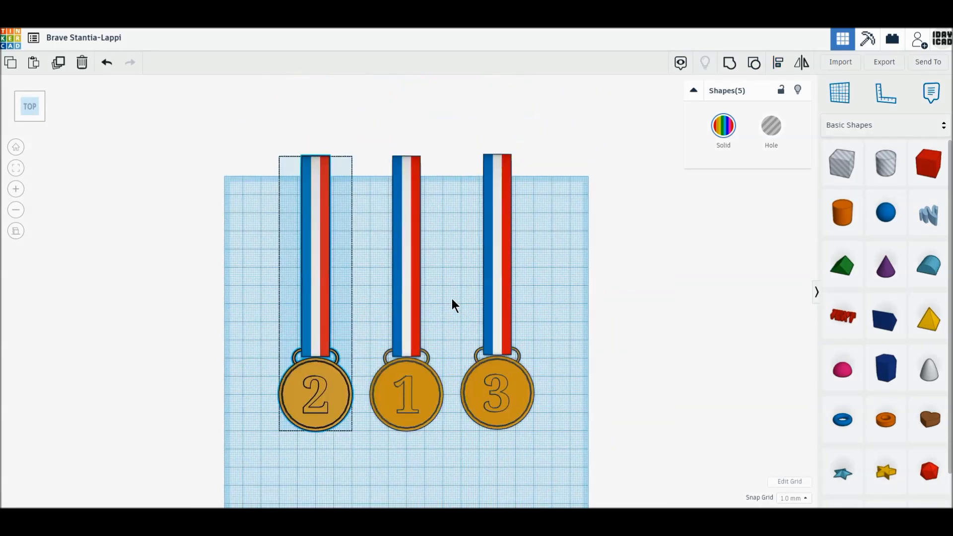
key("l")
- Centre all parts of the number 3 medal, including its ribbon, on each other horizontally
left_click_drag(458, 124, 611, 451)
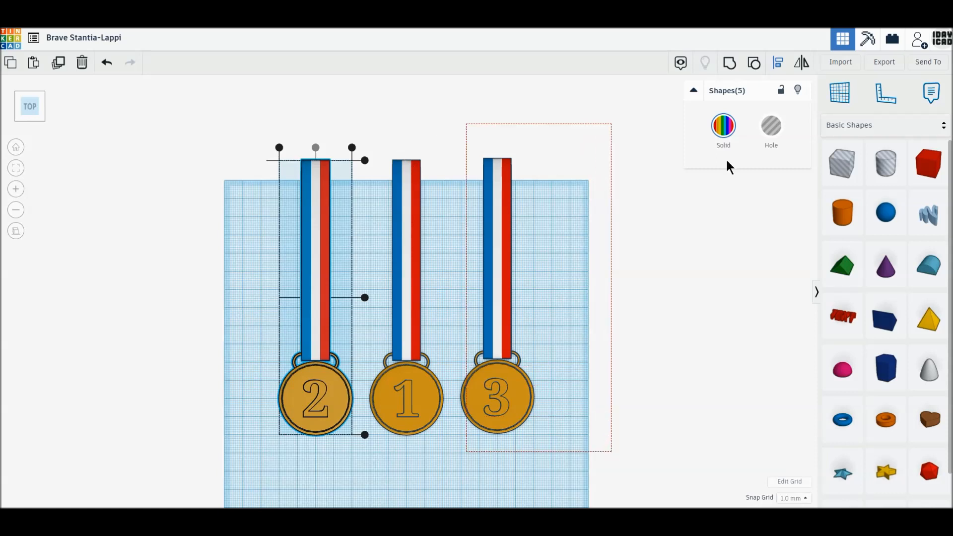
left_click(779, 64)
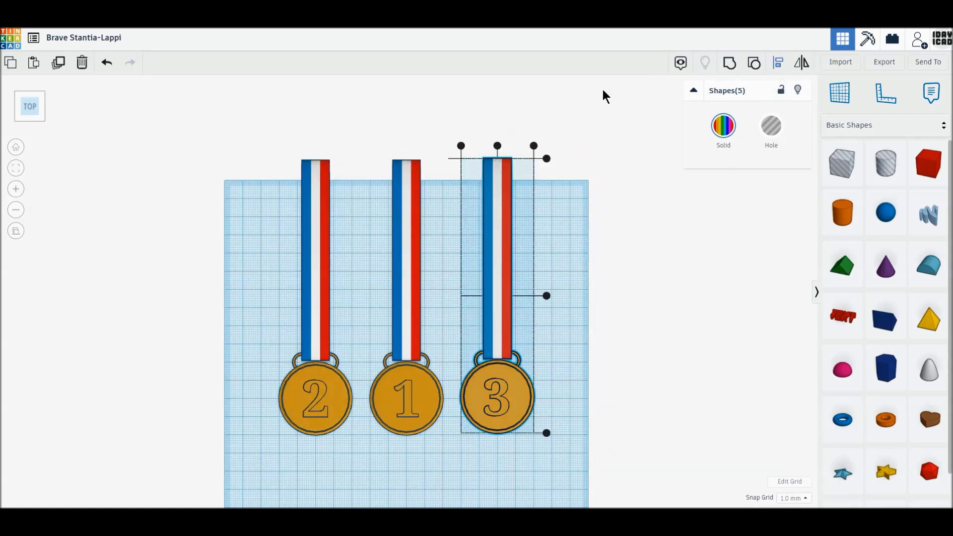
left_click(498, 146)
left_click(651, 219)
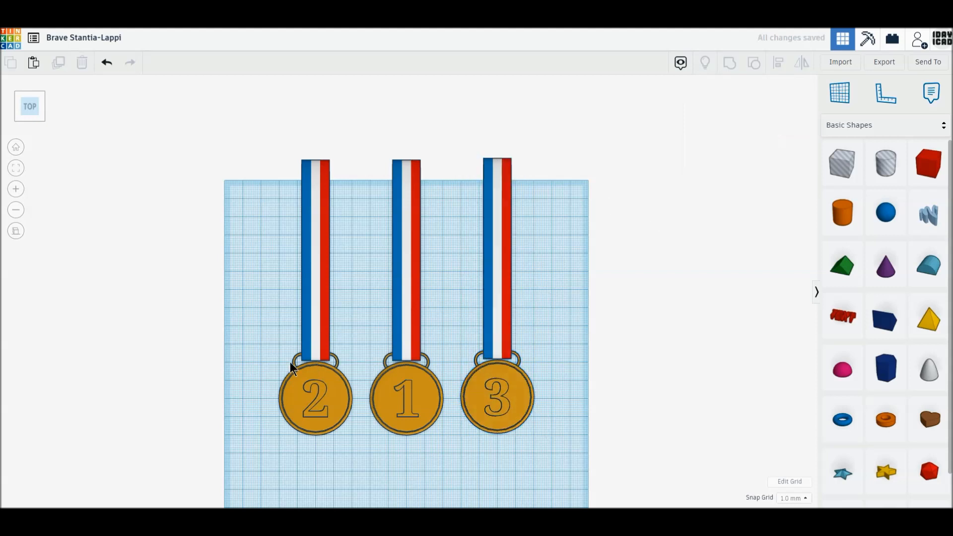
- Colour the number 2 medal's disc, ring and numbers light grey as silver, leaving out the ribbon
left_click_drag(280, 368, 355, 431)
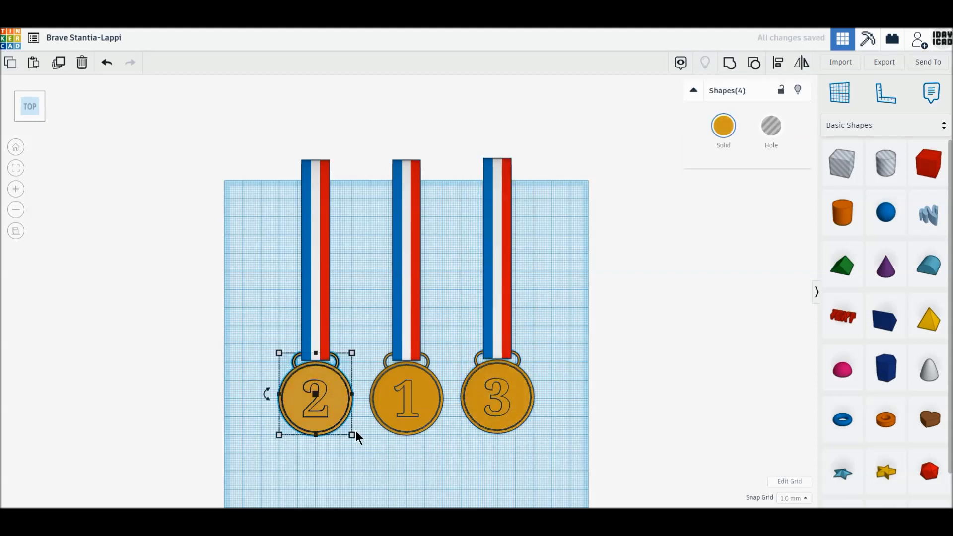
left_click(724, 126)
left_click(893, 217)
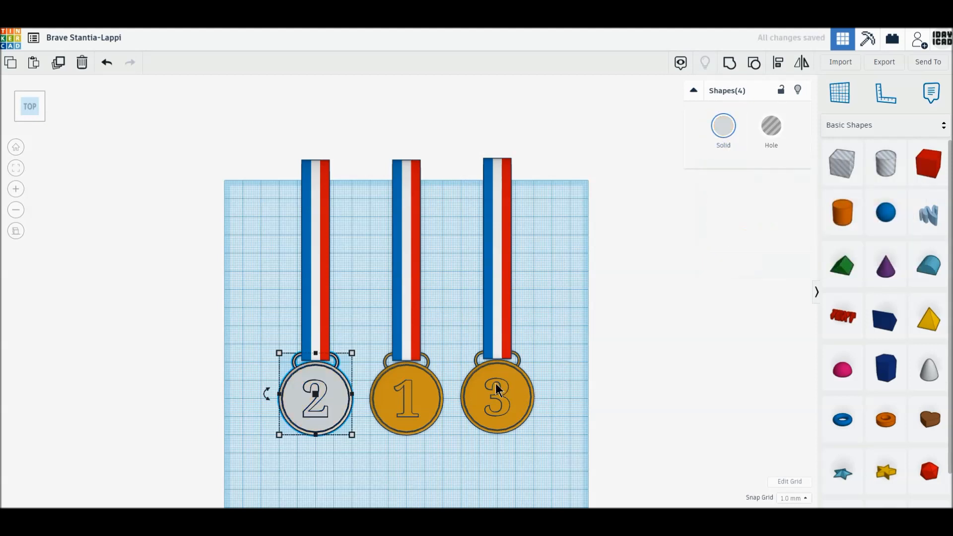
- Colour the number 3 medal's disc, ring and numbers dark orange as bronze, leaving out the ribbon
left_click_drag(468, 368, 564, 449)
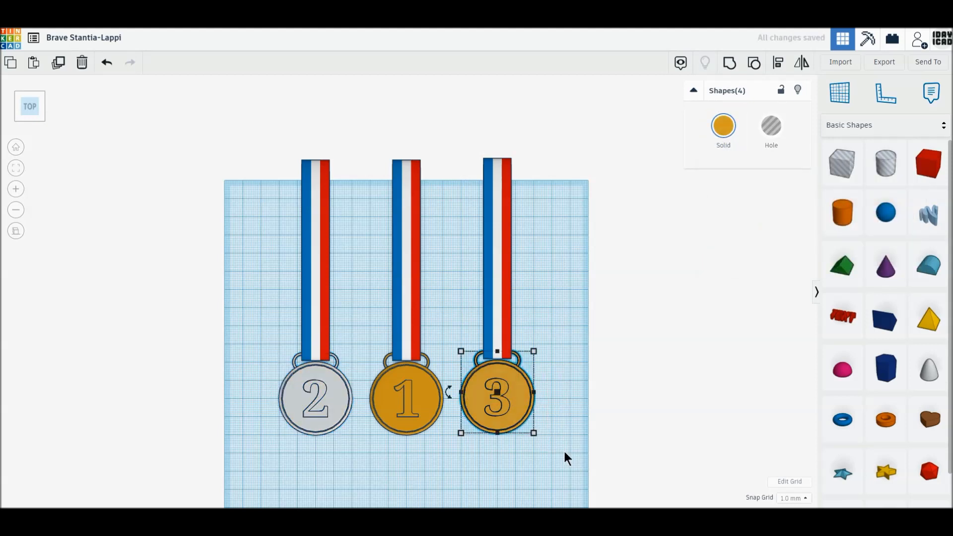
left_click(716, 132)
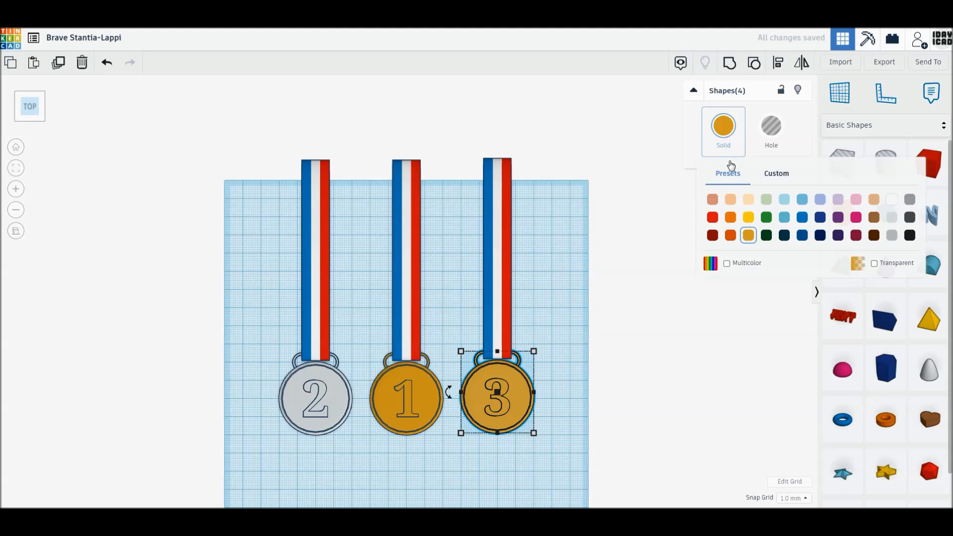
left_click(732, 235)
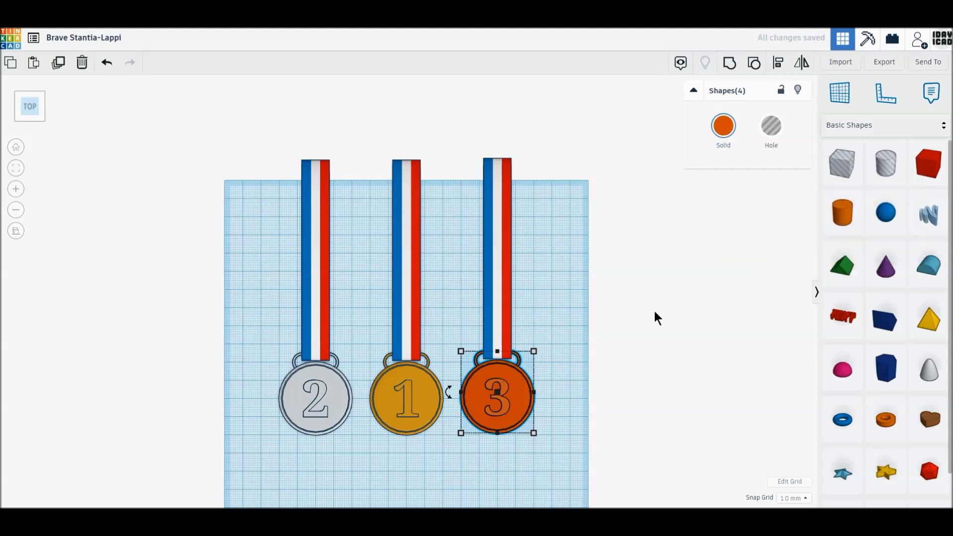
left_click(616, 329)
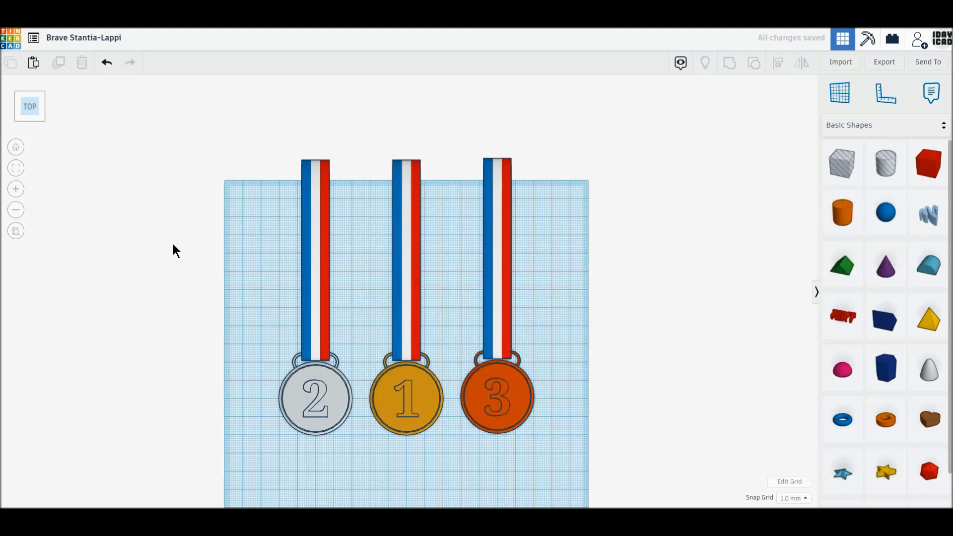
- Tilt the silver and bronze medals with their ribbons so both faces lean toward the gold medal, with a final -45° turn on the silver one
left_click(17, 148)
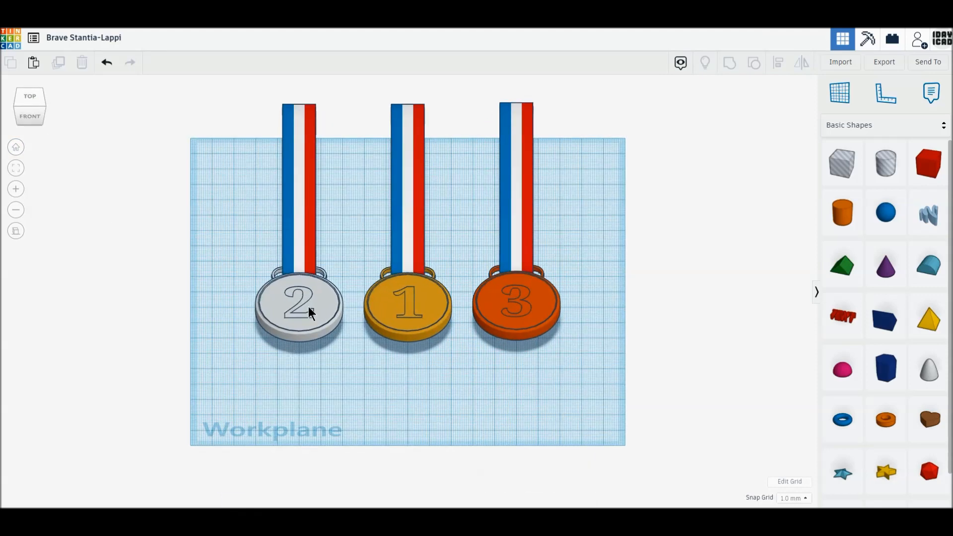
left_click_drag(234, 299, 321, 414)
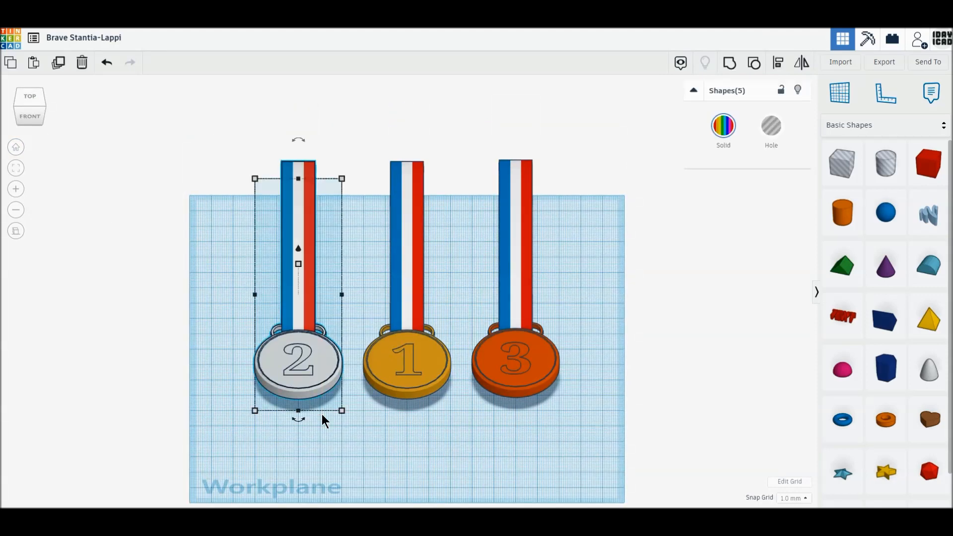
left_click_drag(299, 141, 291, 136)
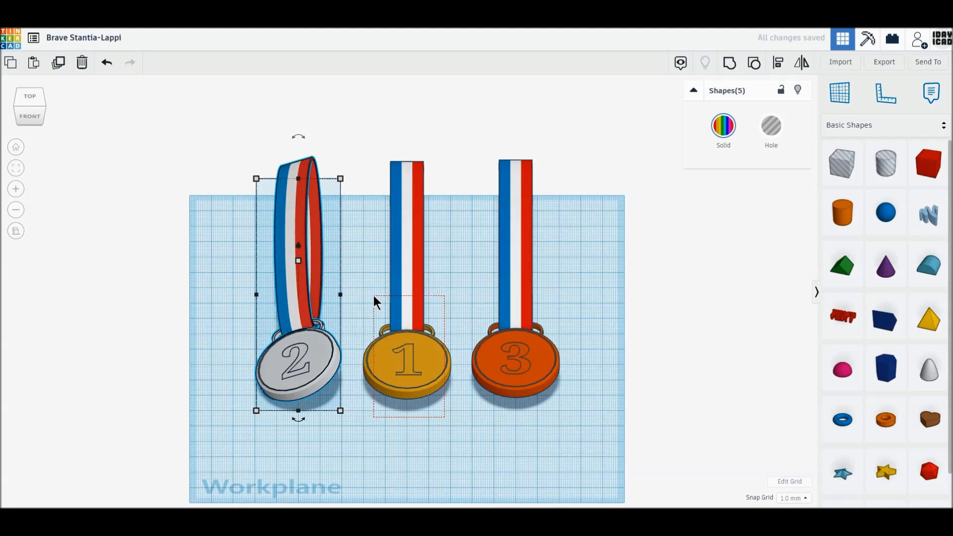
left_click(333, 437)
left_click_drag(267, 313, 261, 290)
left_click_drag(297, 135, 317, 147)
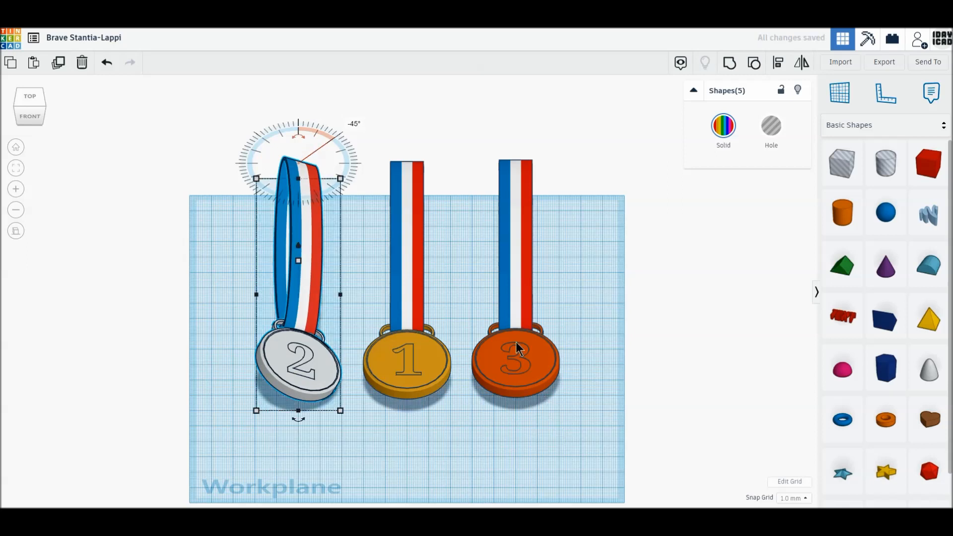
left_click(531, 266)
left_click_drag(514, 136, 507, 140)
- Tilt all three medals together by 22.5° so the ribbons rise, and set their height above the workplane to 0
left_click_drag(214, 152, 634, 468)
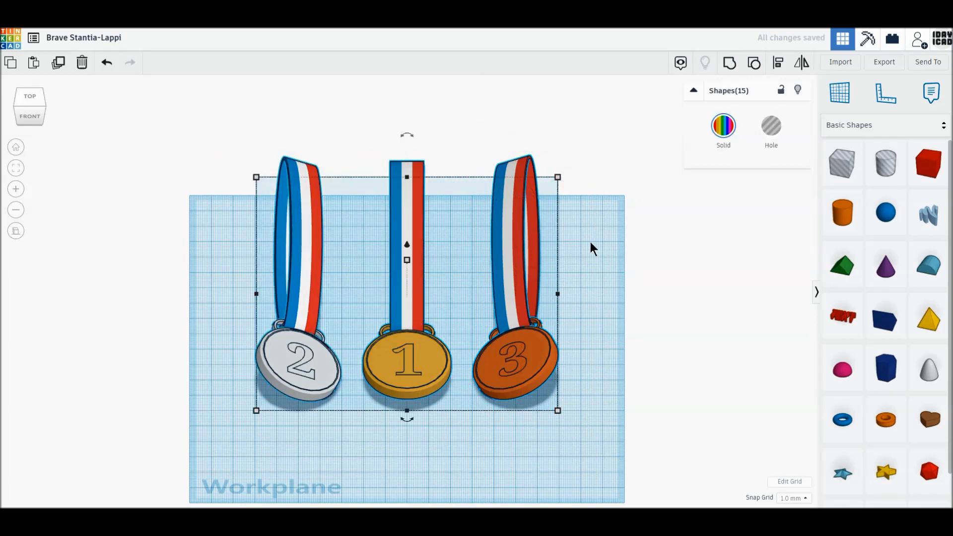
left_click(14, 106)
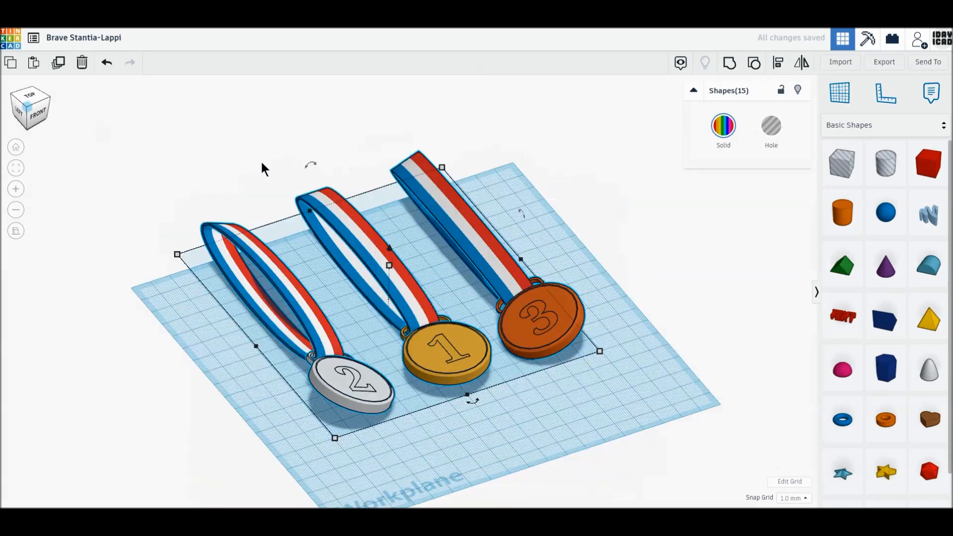
left_click_drag(491, 202, 502, 207)
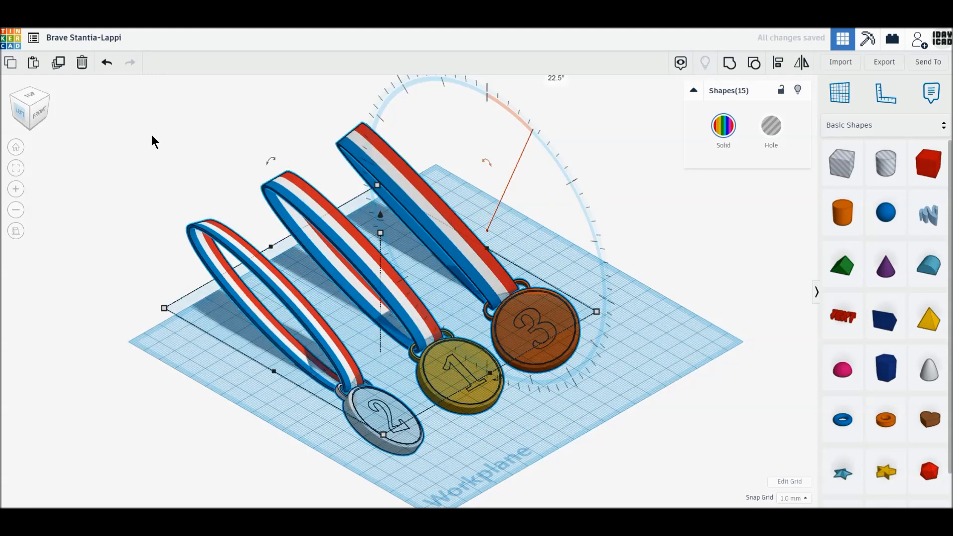
left_click_drag(385, 215, 383, 209)
left_click(646, 329)
type("0")
key("Return")
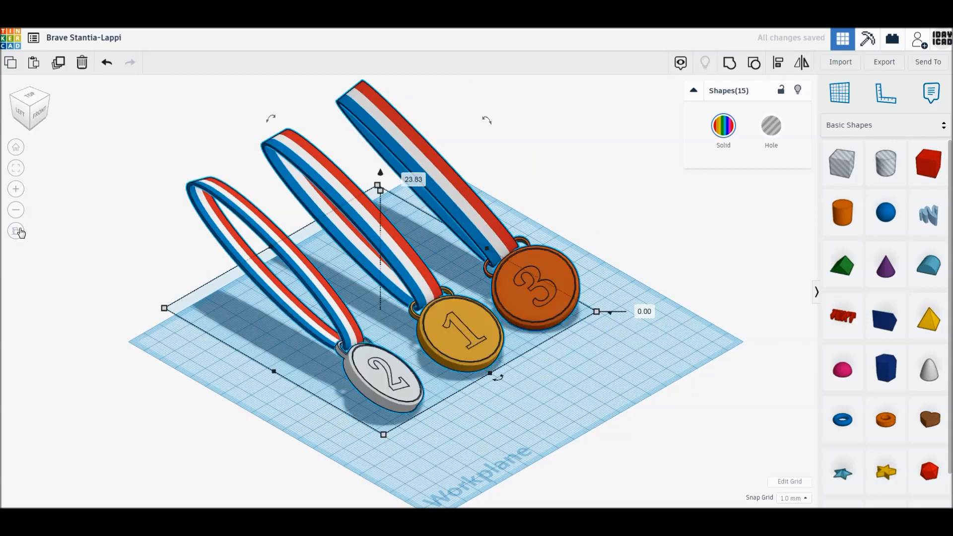
- Switch the display to perspective and return to the home view
left_click(17, 231)
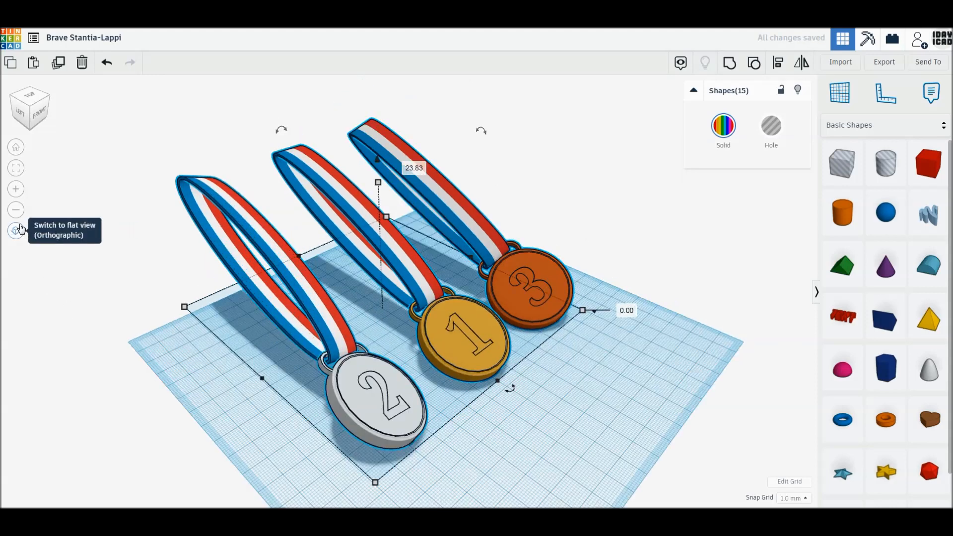
left_click(17, 149)
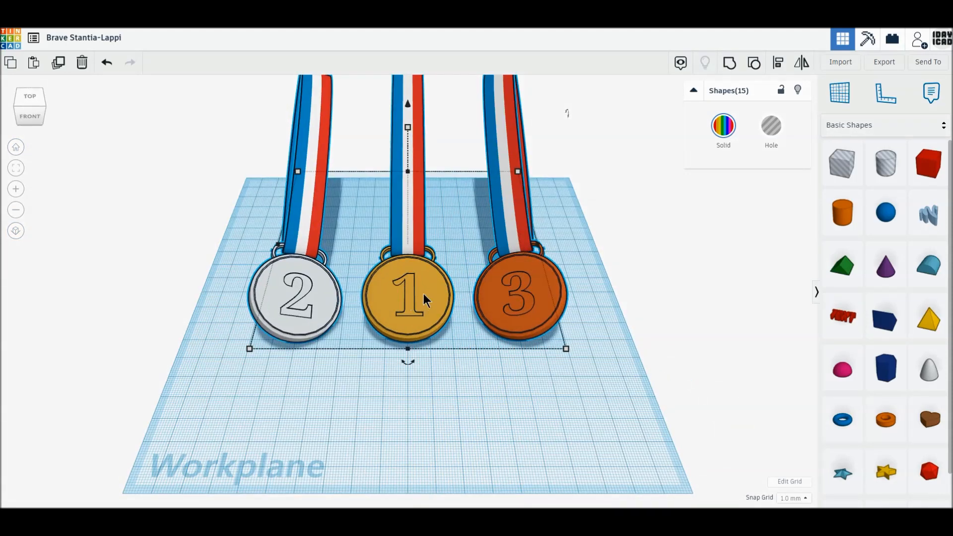
left_click_drag(424, 293, 424, 377)
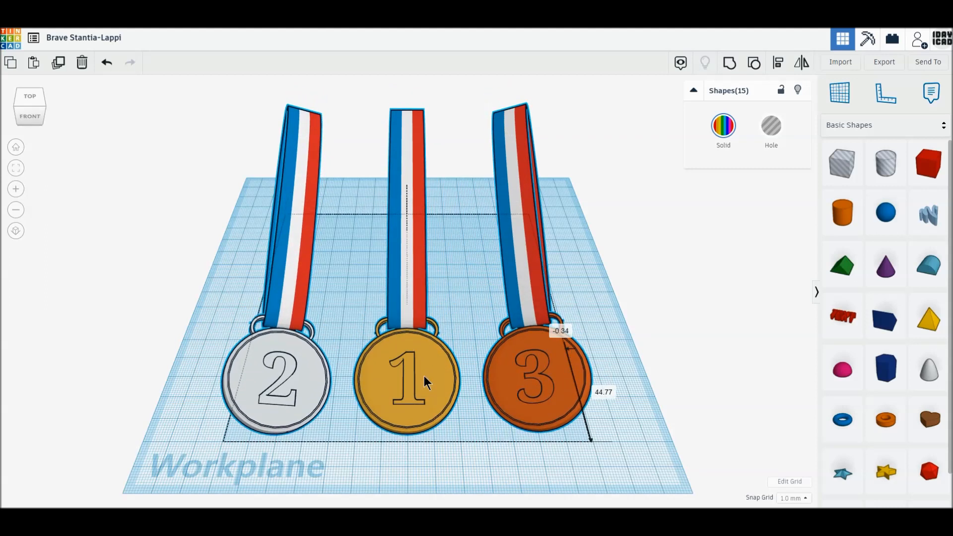
left_click_drag(424, 377, 425, 396)
left_click(106, 63)
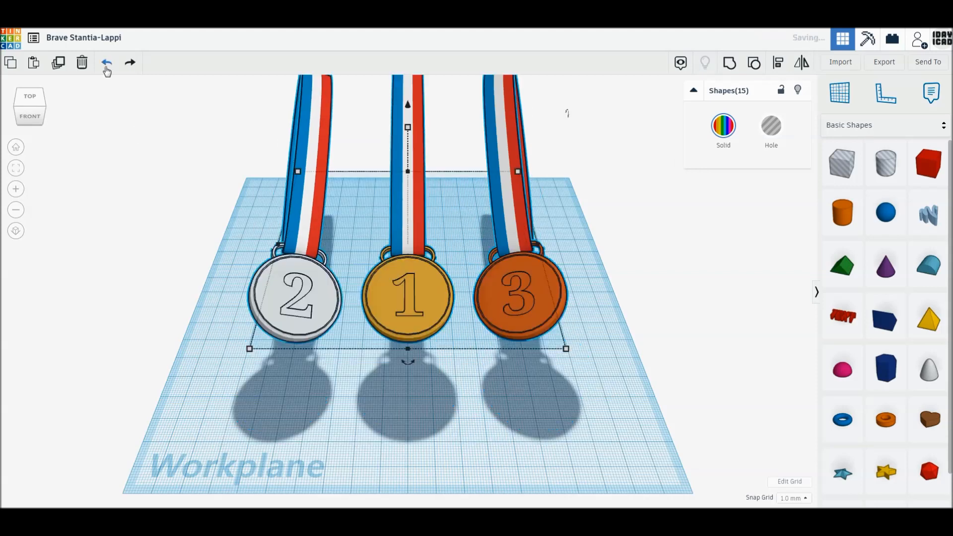
left_click(106, 62)
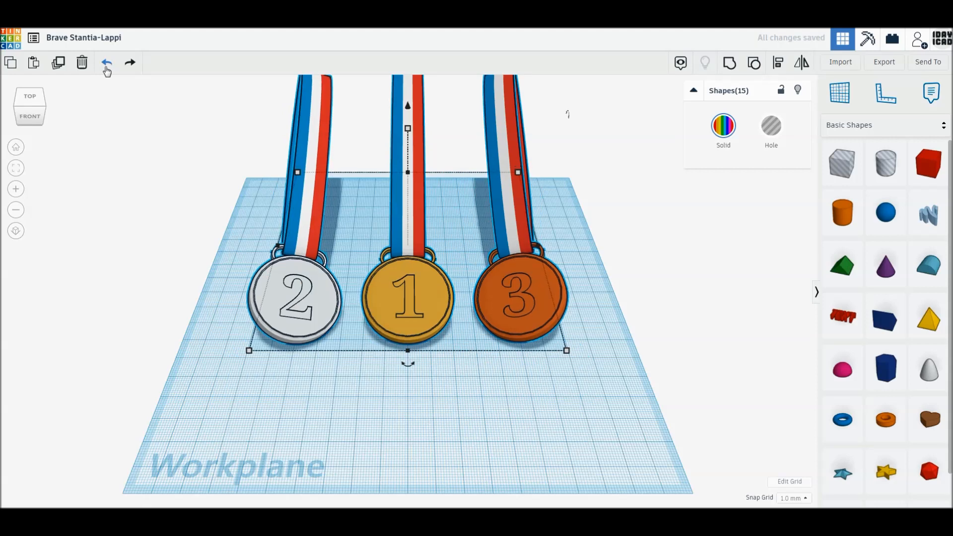
left_click(106, 62)
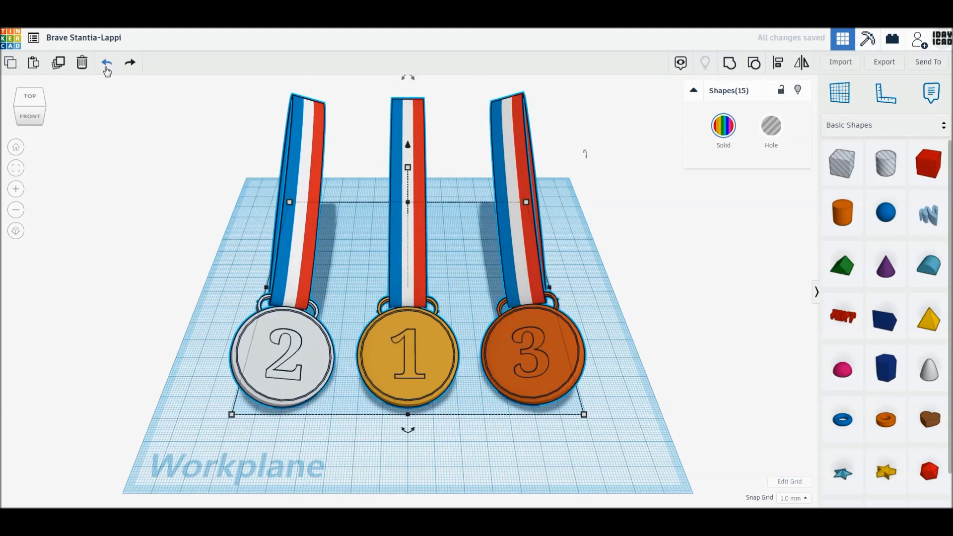
- Nudge all three medals together straight toward the front edge of the workplane and deselect them
key("Down")
key("Down")
key("Down")
key("Down")
key("Down")
key("Down")
key("Down")
key("Down")
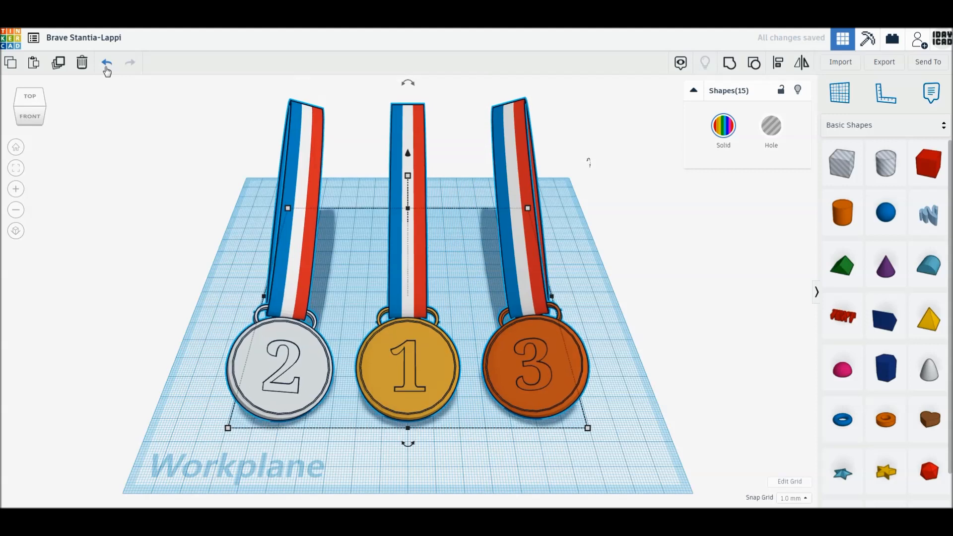
left_click(106, 67)
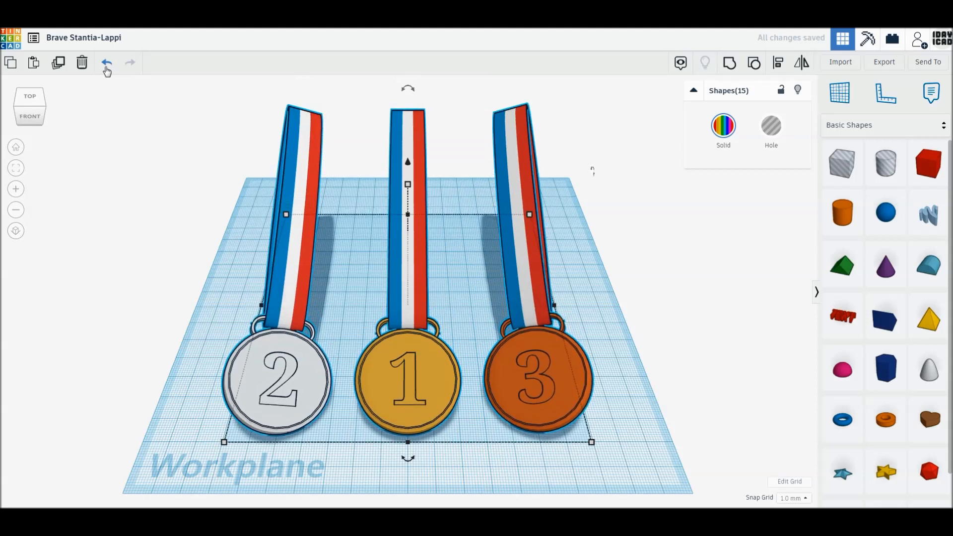
left_click(684, 266)
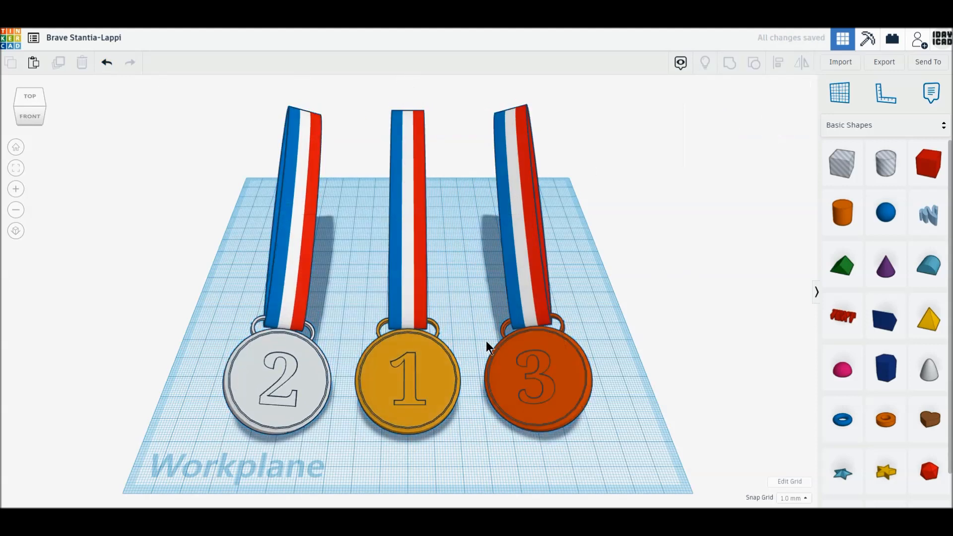
scroll(422, 333, "up", 3)
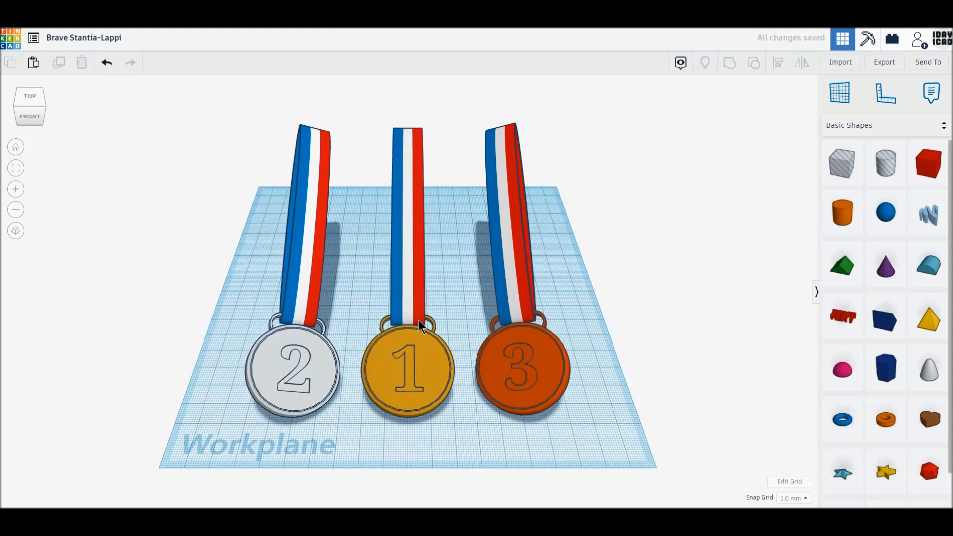
scroll(419, 320, "up", 1)
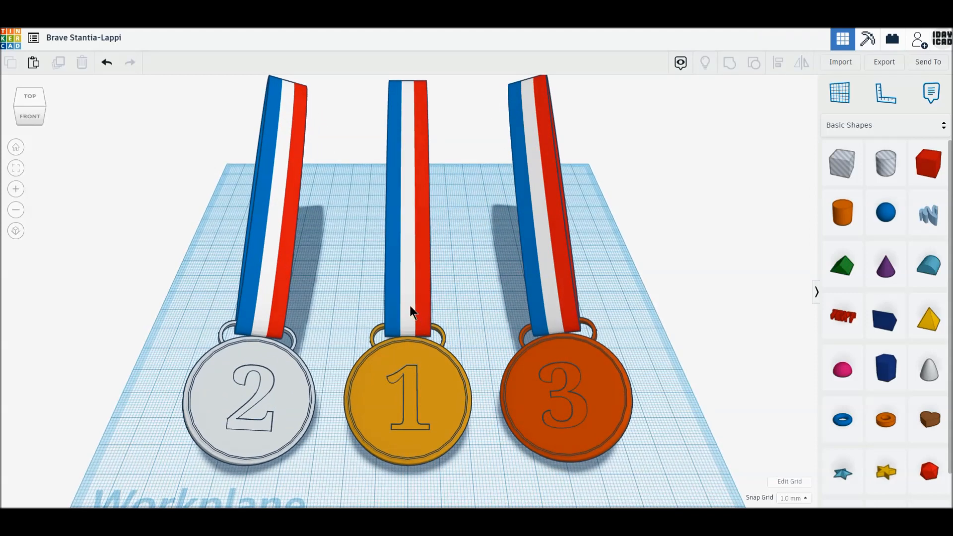
middle_click_drag(407, 305, 407, 317)
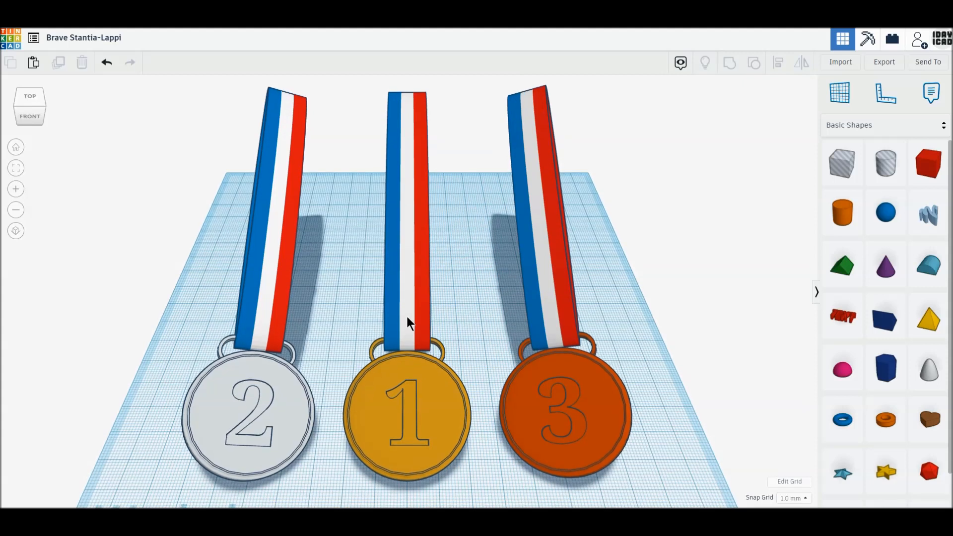